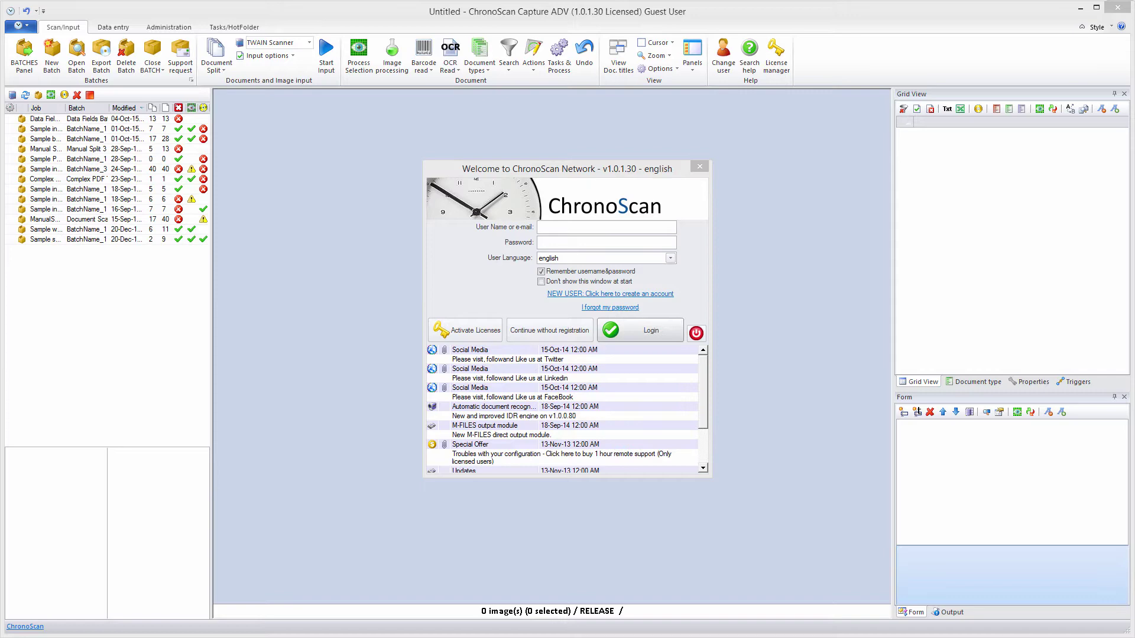
key(alt+Tab)
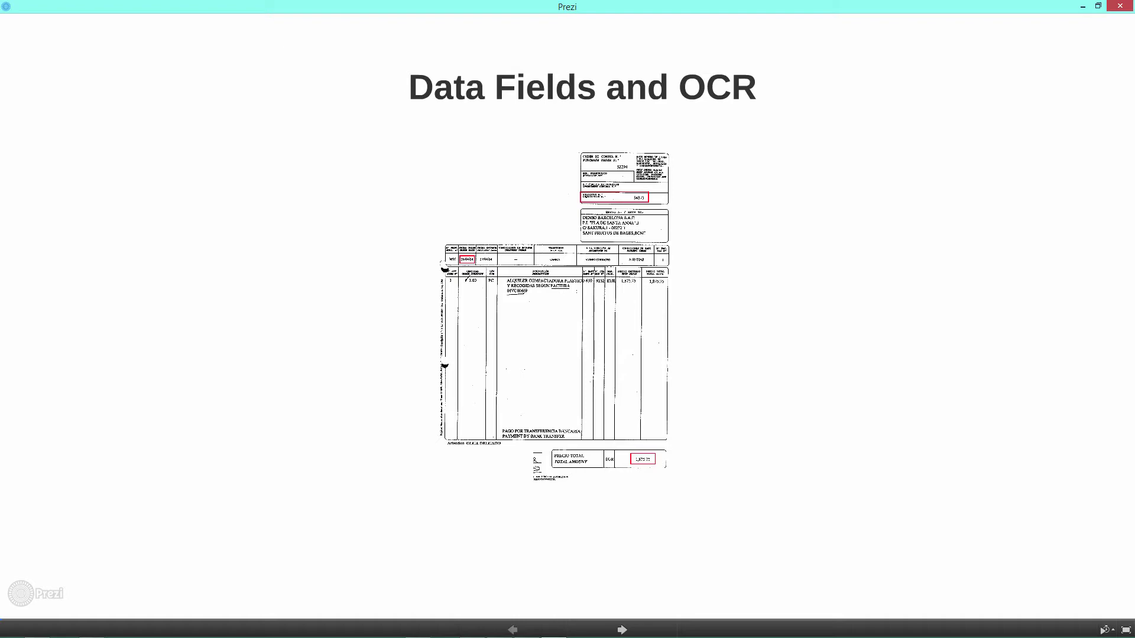
key(Right)
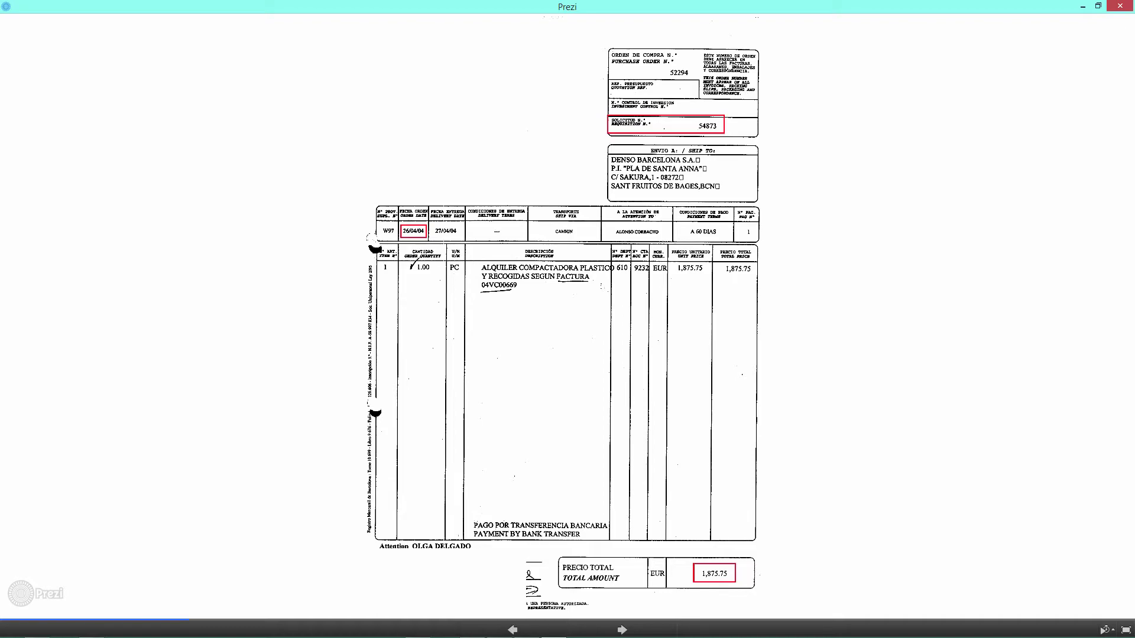
key(Right)
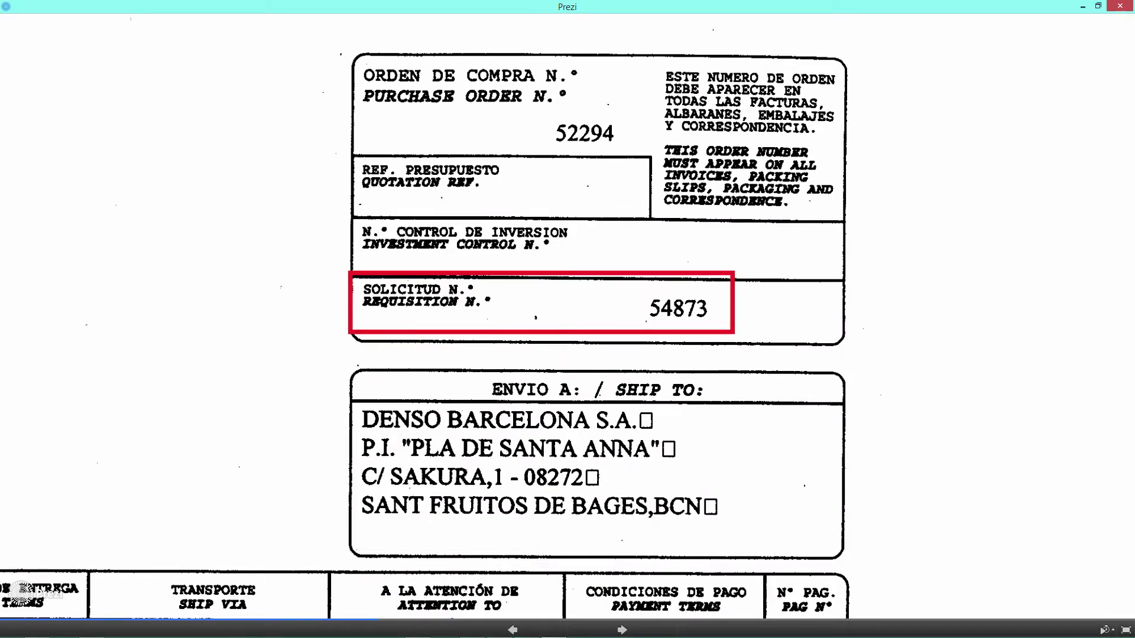
key(Right)
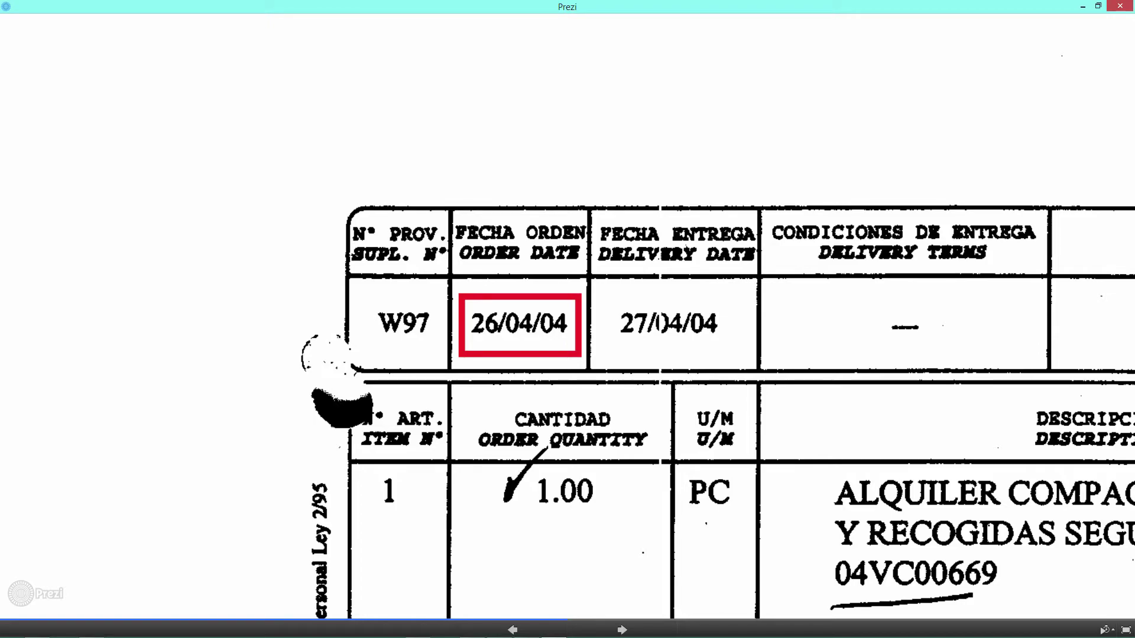
key(Right)
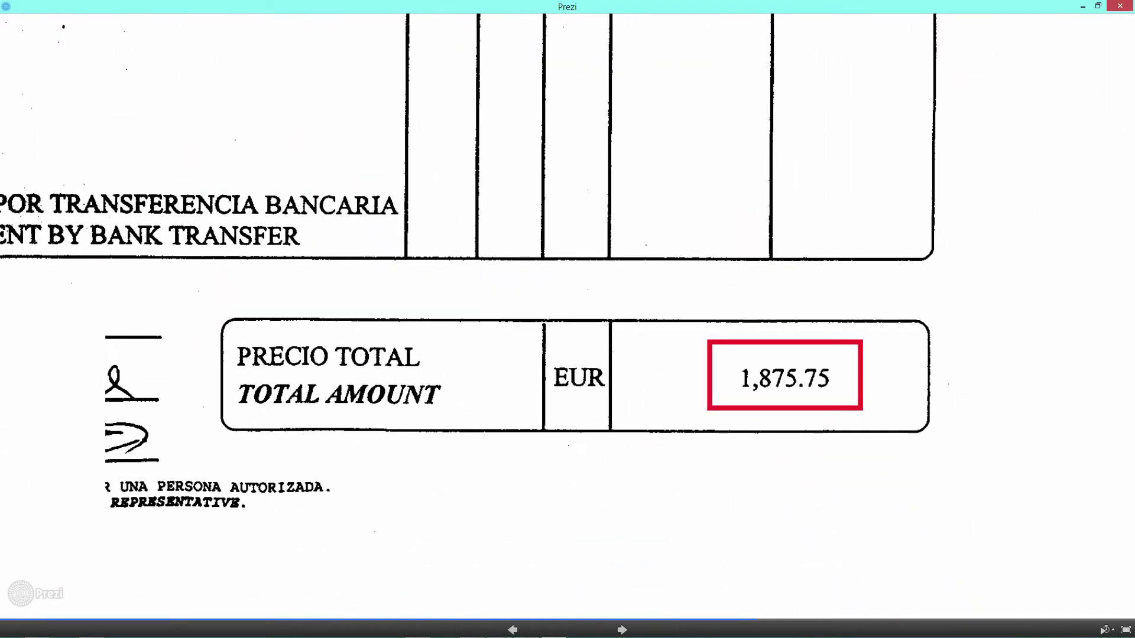
key(Right)
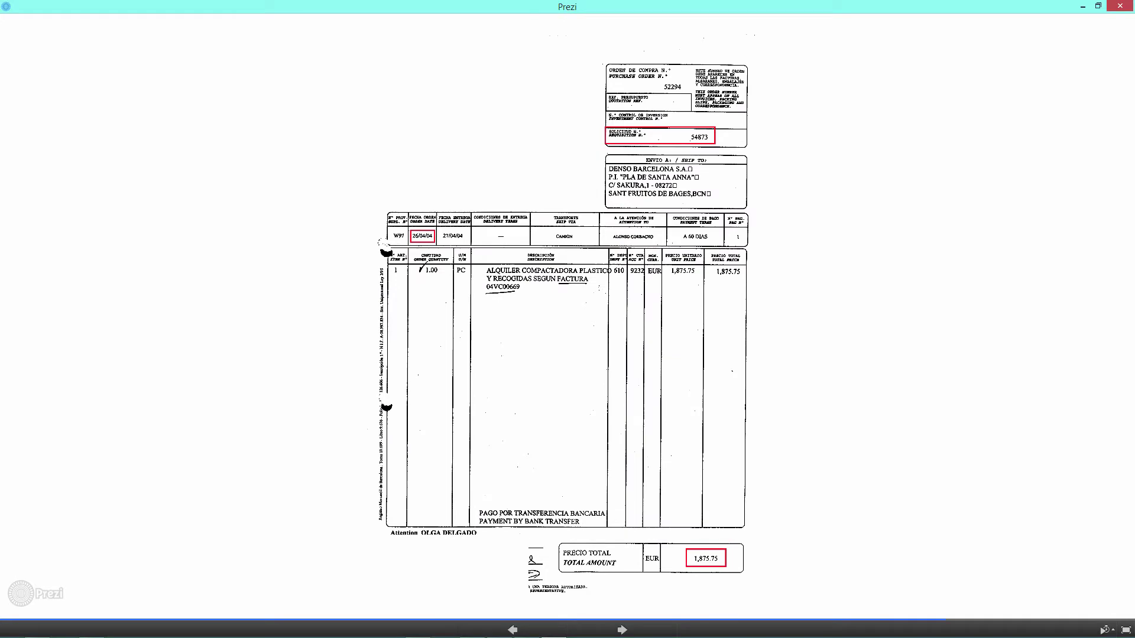
key(Right)
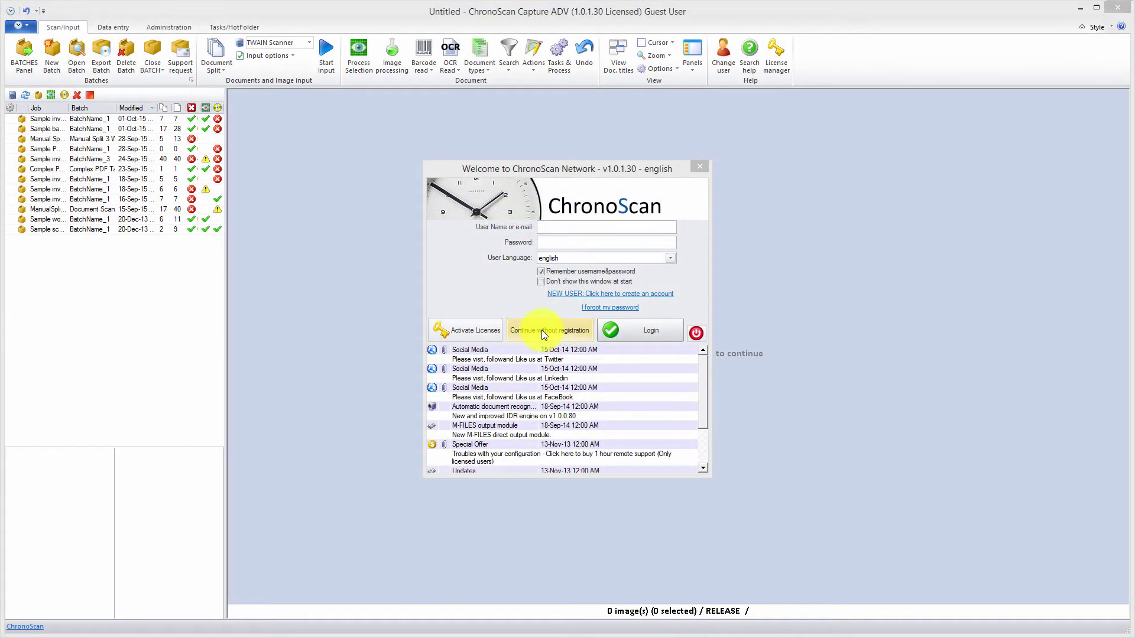
Continue without registration and start a new batch job in the Job Wizard, naming the job Data Fields Job.
click(544, 334)
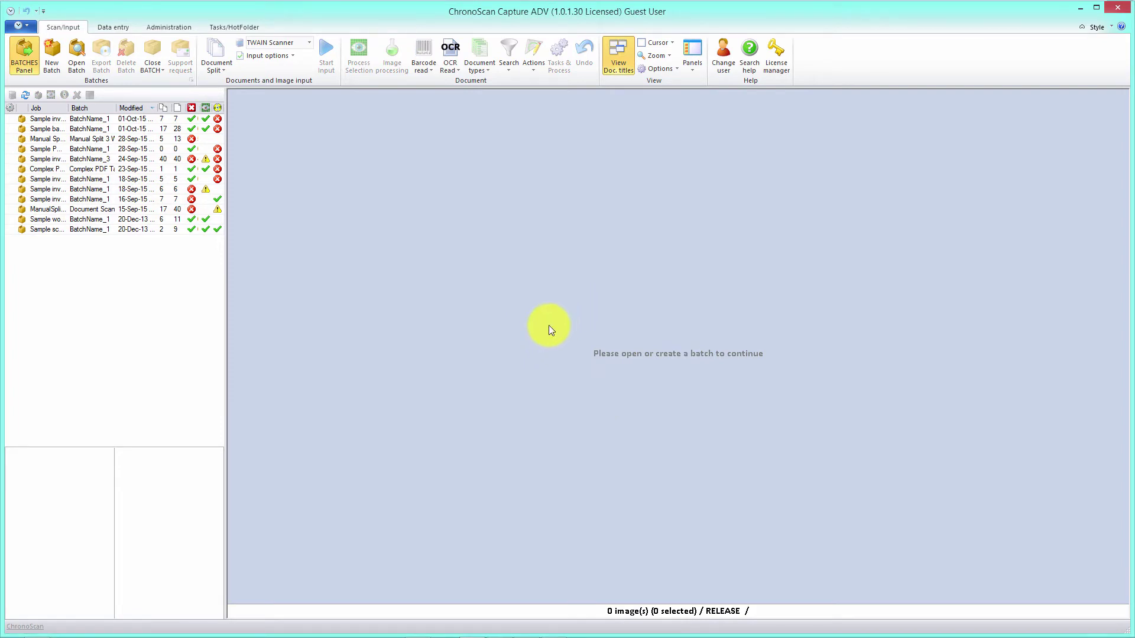
click(52, 58)
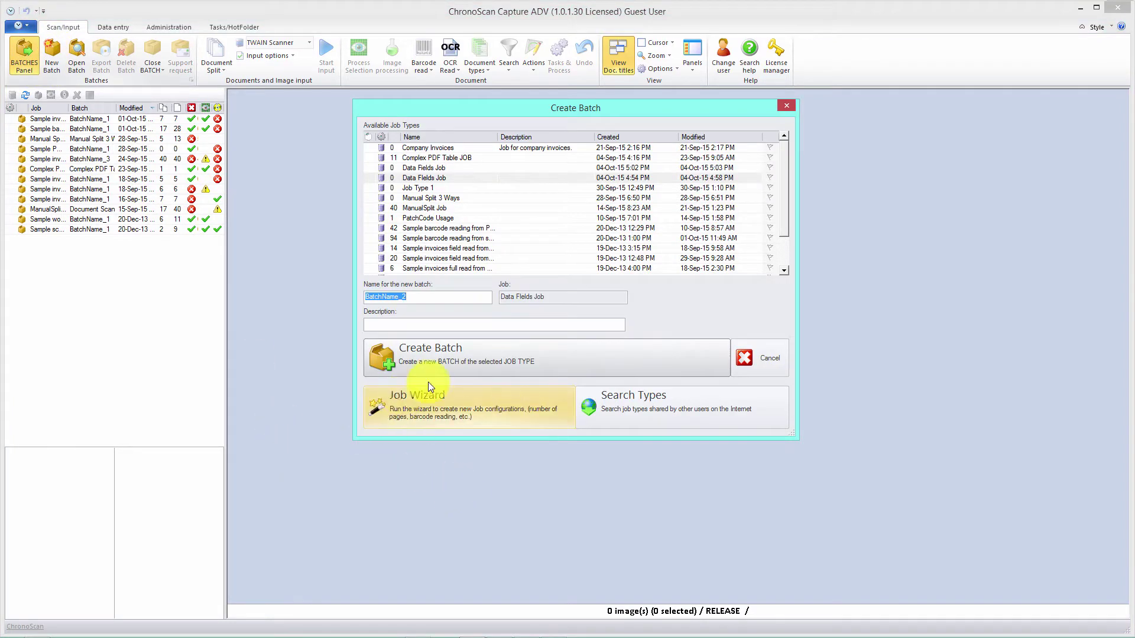
click(428, 406)
click(467, 210)
drag(468, 208, 362, 211)
text(D)
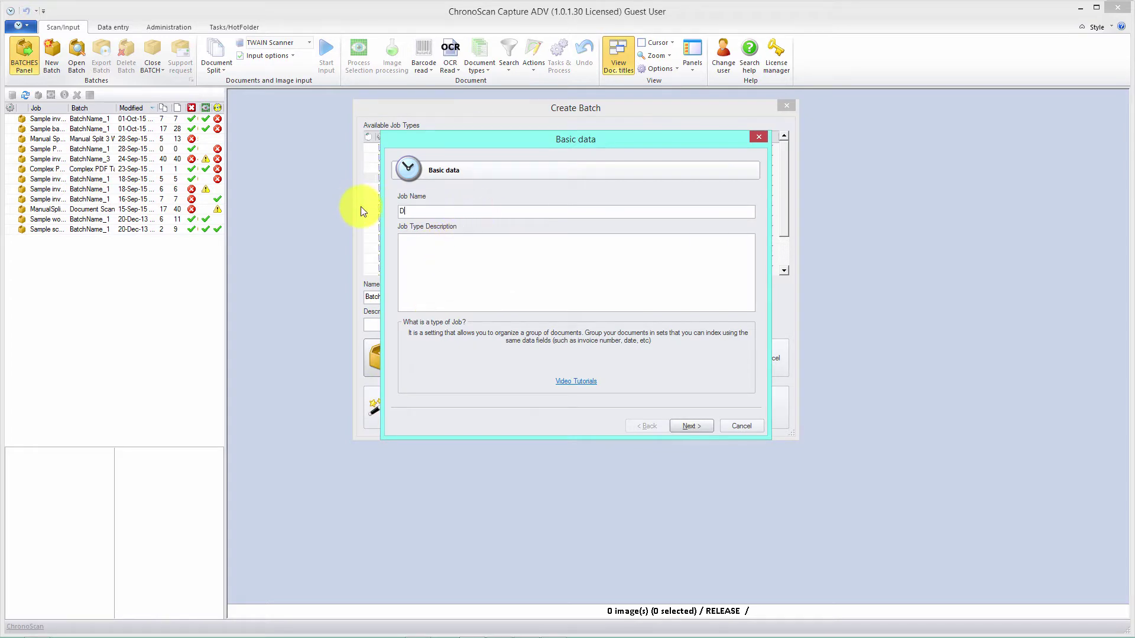
text(ata Fields Job)
click(692, 428)
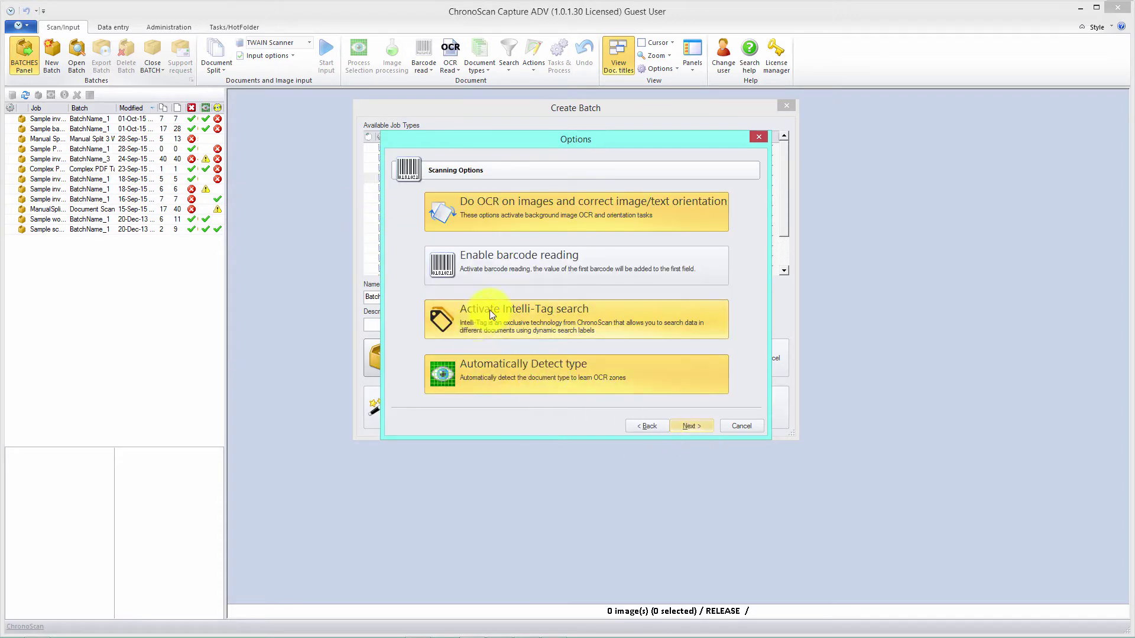
Turn off Intelli-Tag search in the scanning options and choose Single Image Documents for the document split.
click(474, 321)
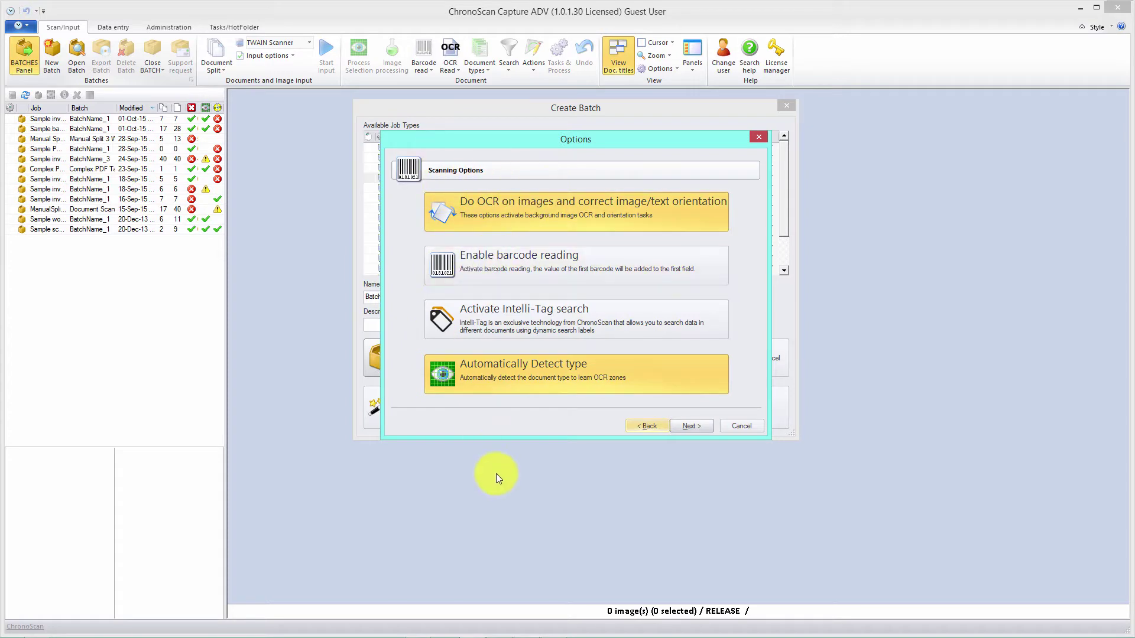
click(698, 424)
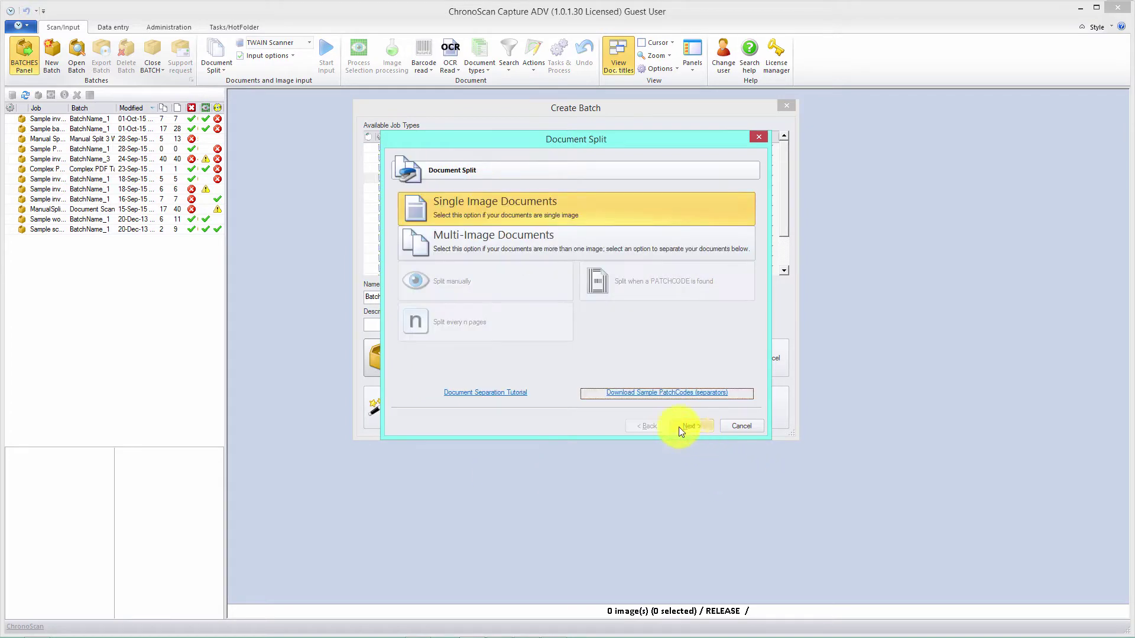
click(466, 205)
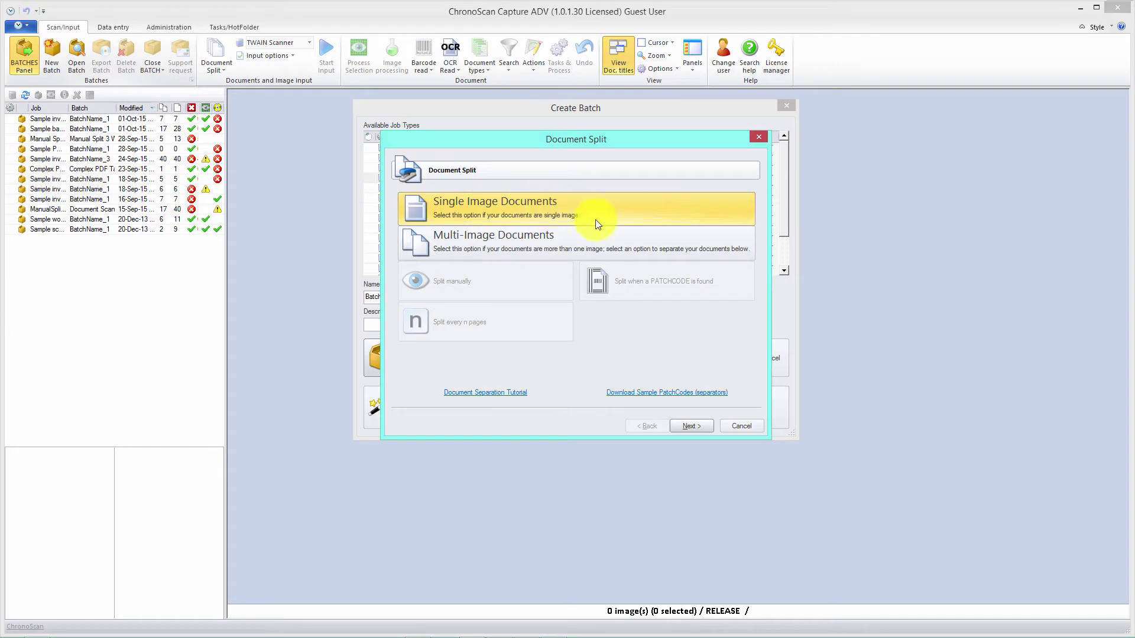
click(689, 426)
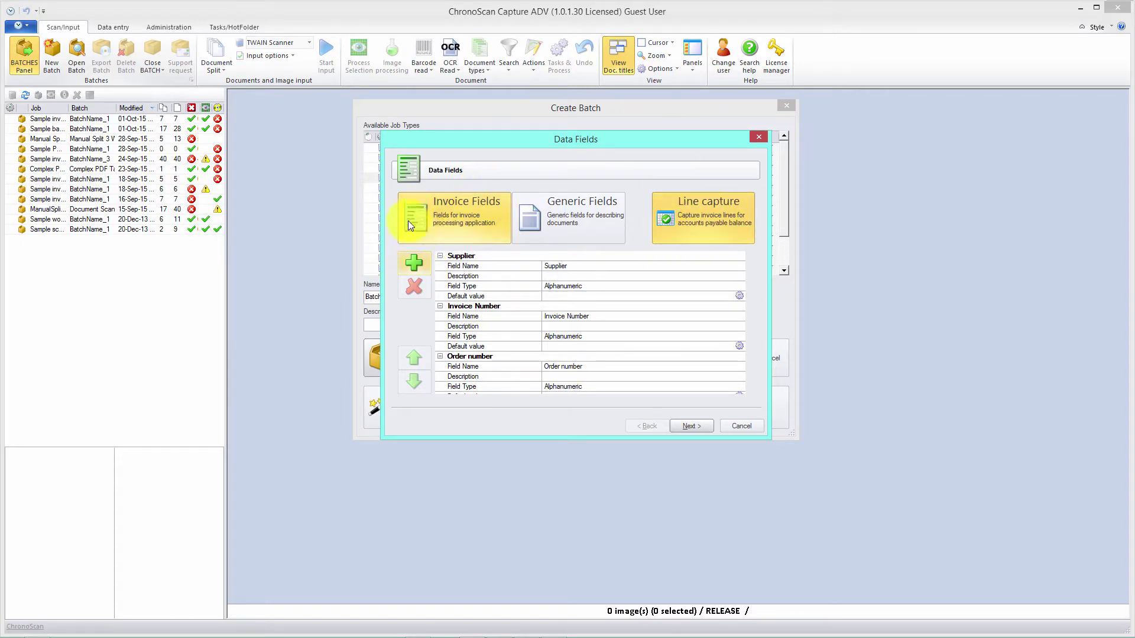
Look through the predefined invoice fields and switch the job's data fields to the Generic Fields set.
drag(753, 296, 748, 345)
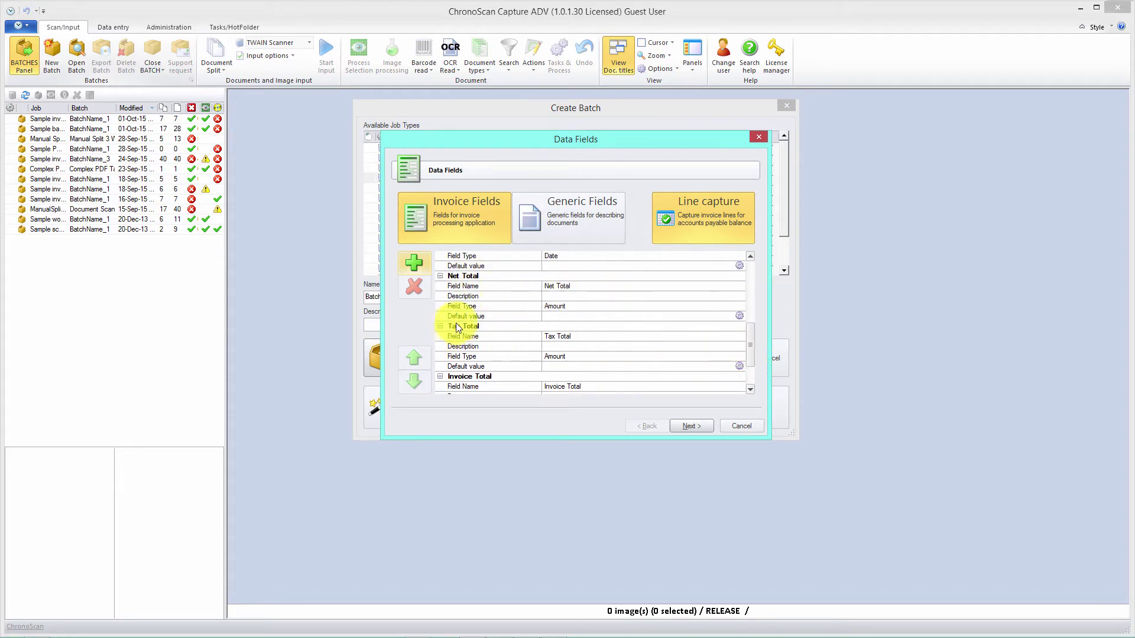
drag(758, 347, 760, 283)
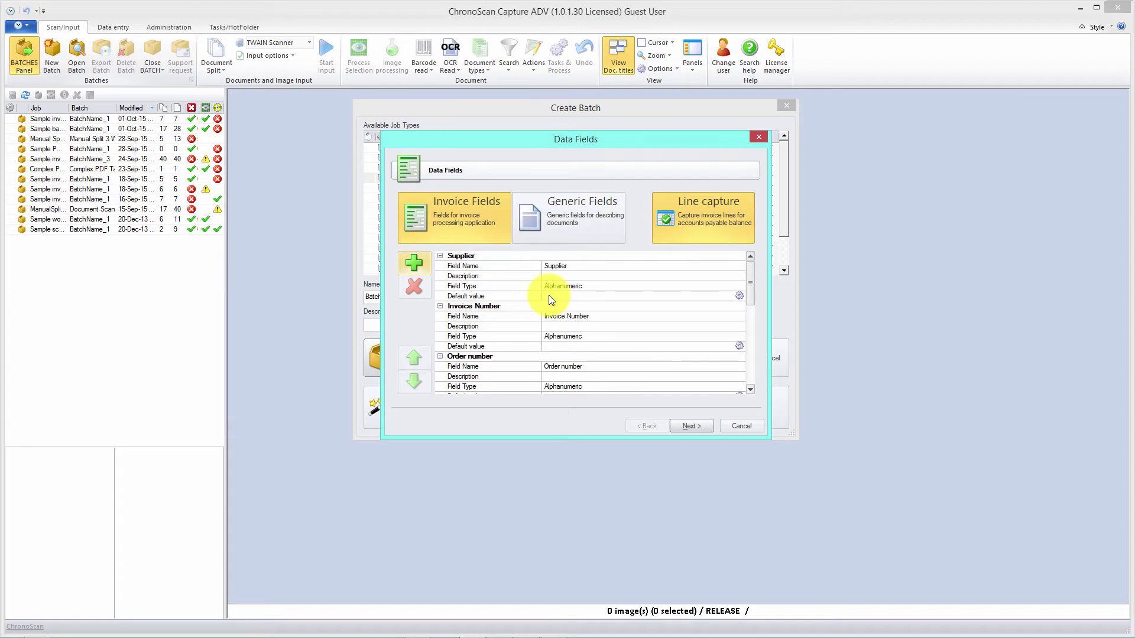
click(545, 210)
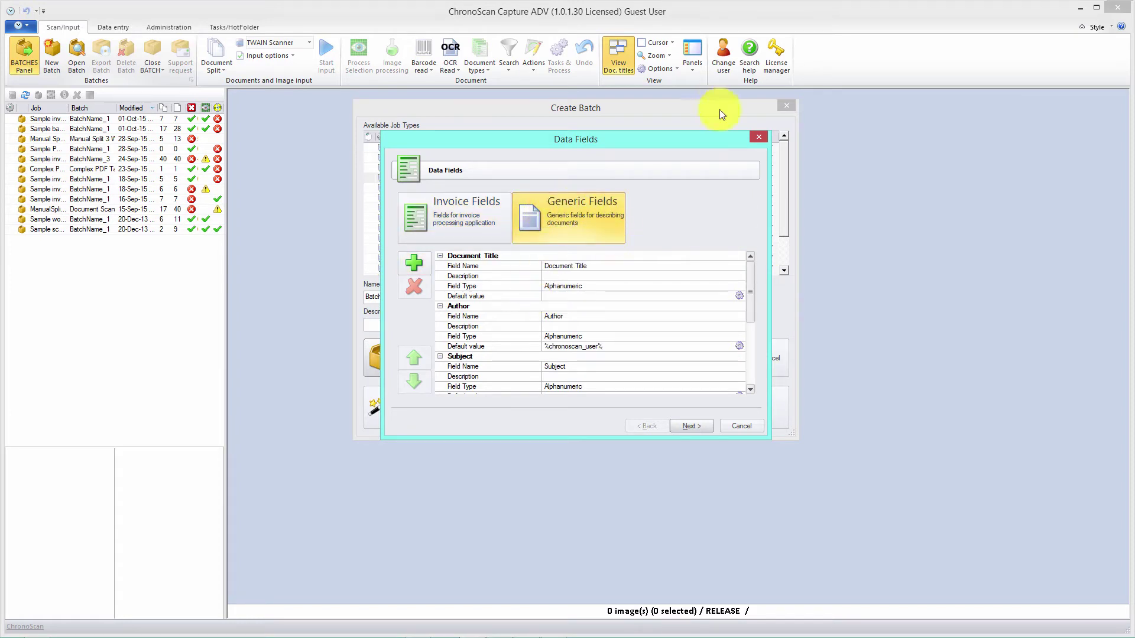
mouse_move(750, 292)
mouse_down()
mouse_move(753, 368)
mouse_move(757, 274)
mouse_up()
click(469, 256)
click(473, 306)
click(466, 357)
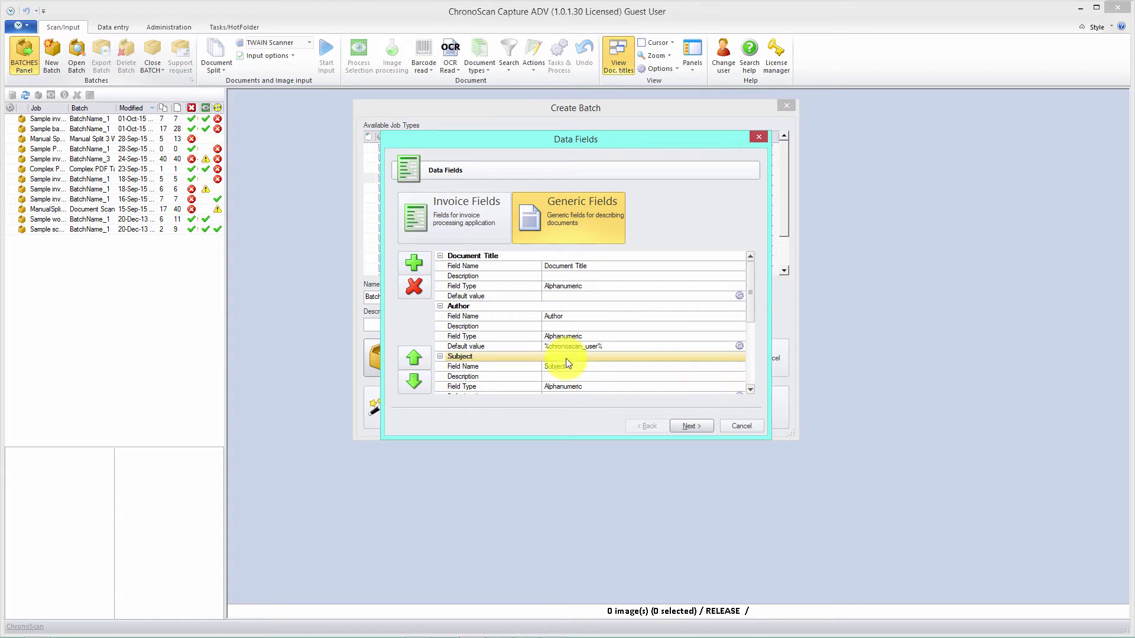
Delete the Document Title, Author, Subject and Keywords fields from the generic data fields.
click(473, 259)
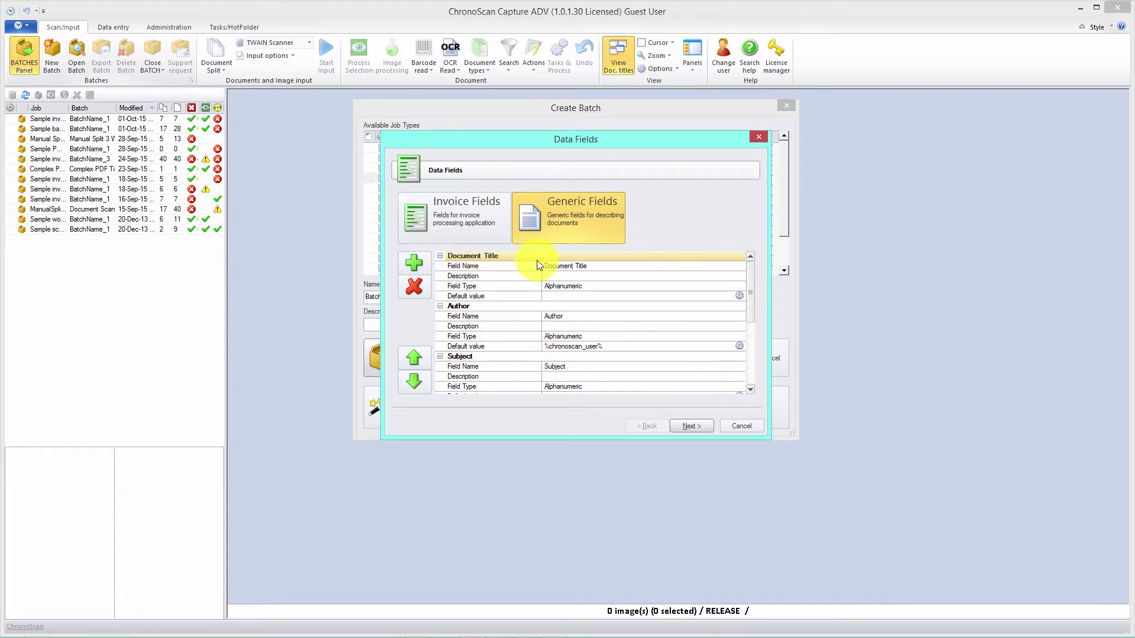
click(412, 289)
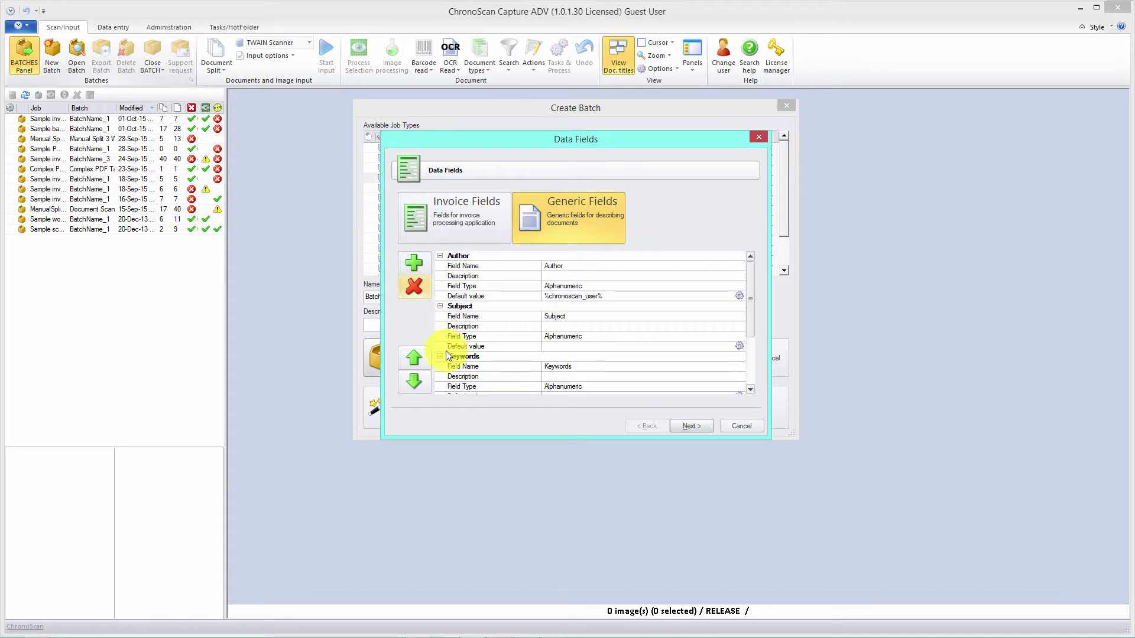
click(462, 255)
click(413, 287)
click(458, 256)
click(414, 288)
click(459, 268)
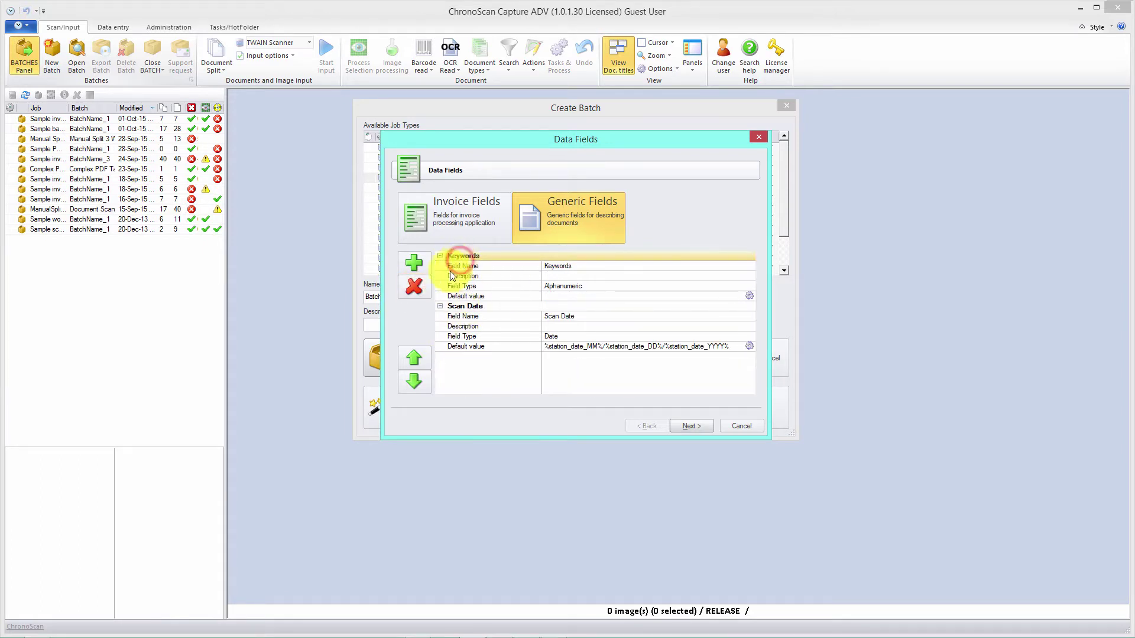
click(414, 286)
Try to delete the remaining Scan Date field.
click(458, 257)
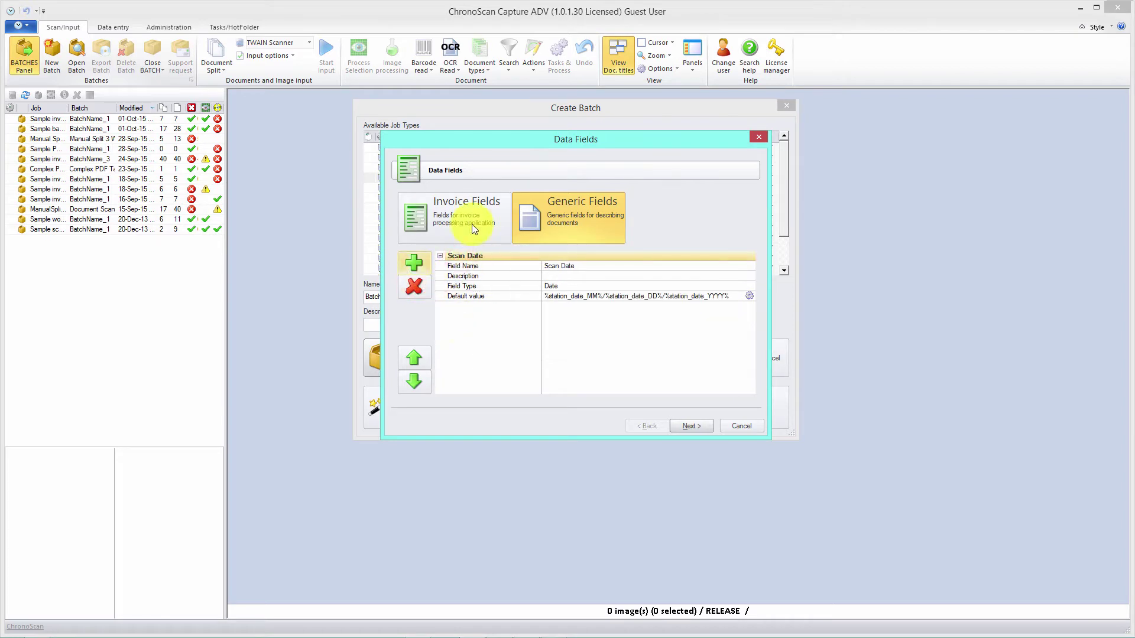
click(413, 287)
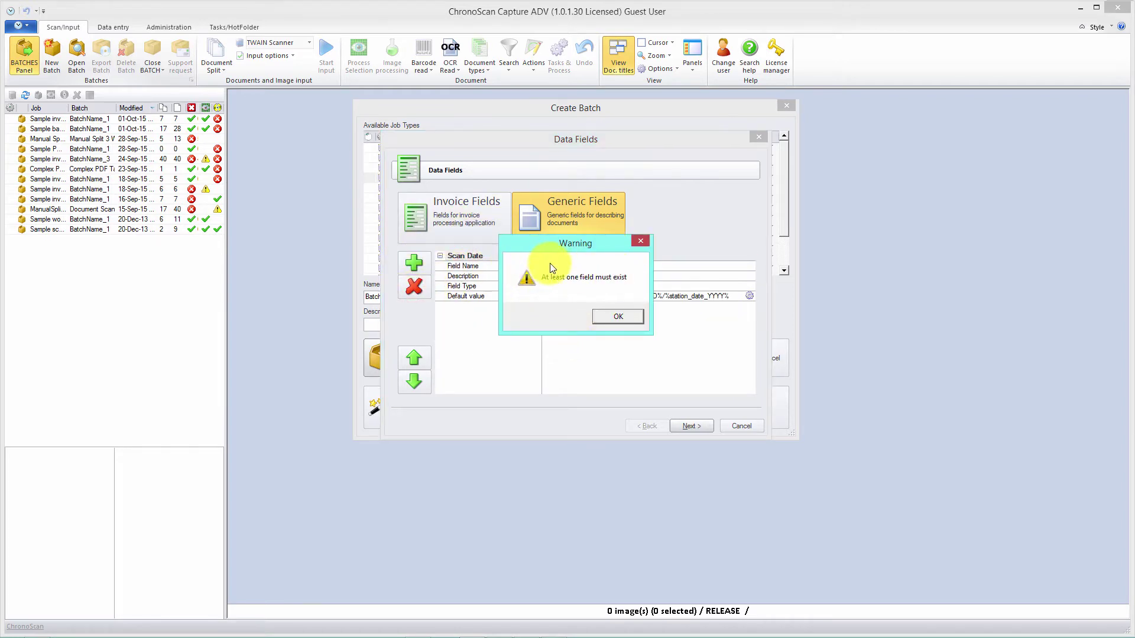
click(612, 321)
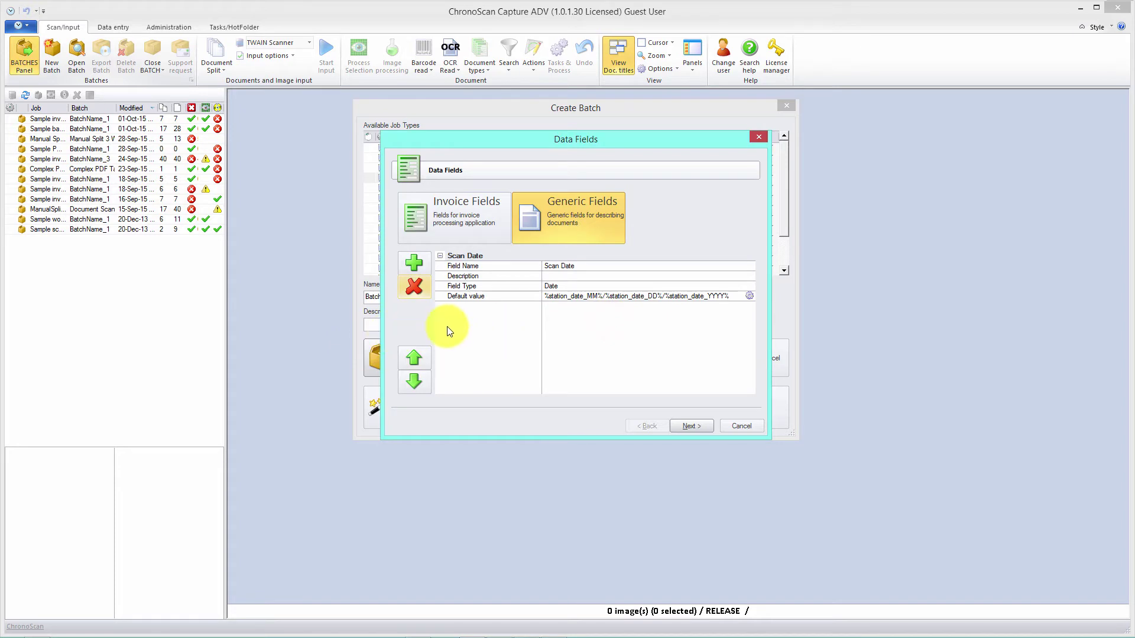
Add a new data field below Scan Date and name it Requisition No.
click(416, 261)
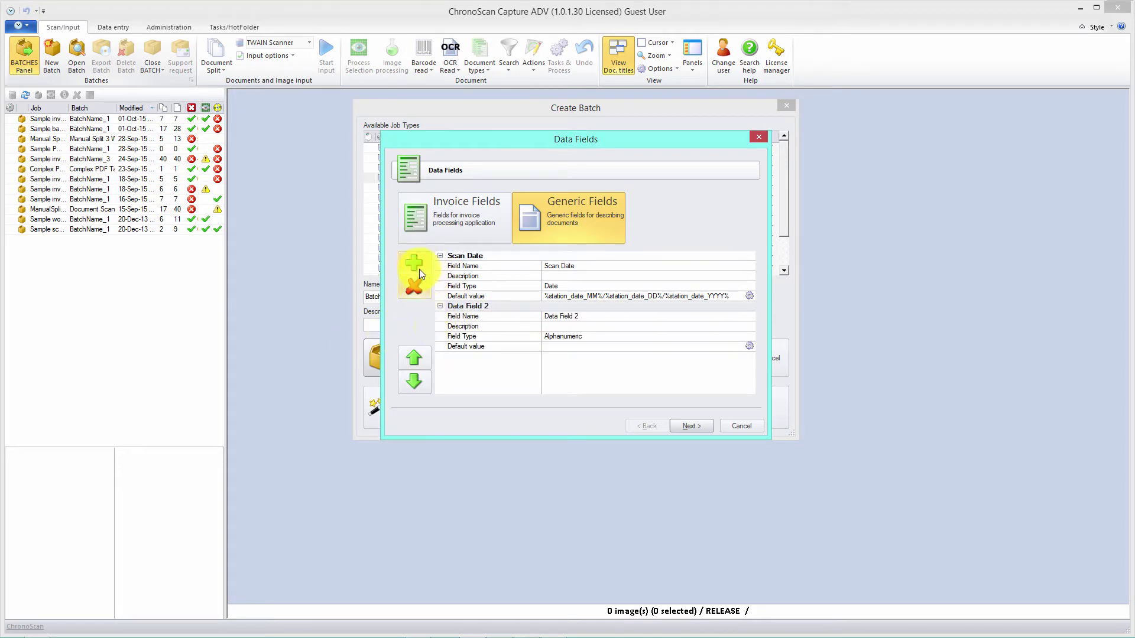
click(473, 308)
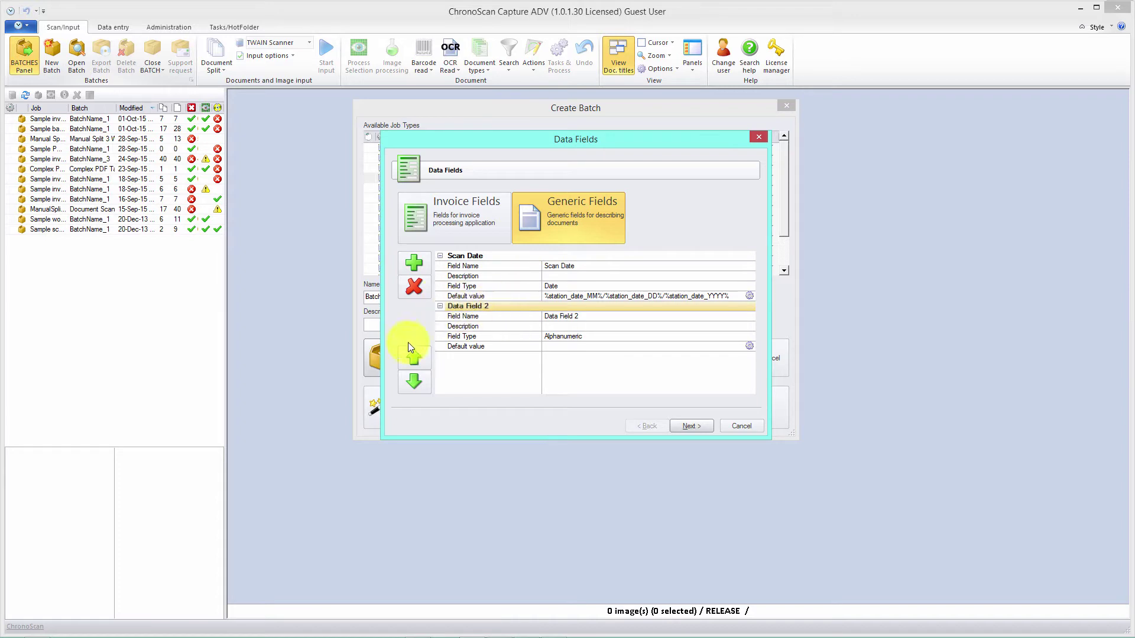
click(582, 319)
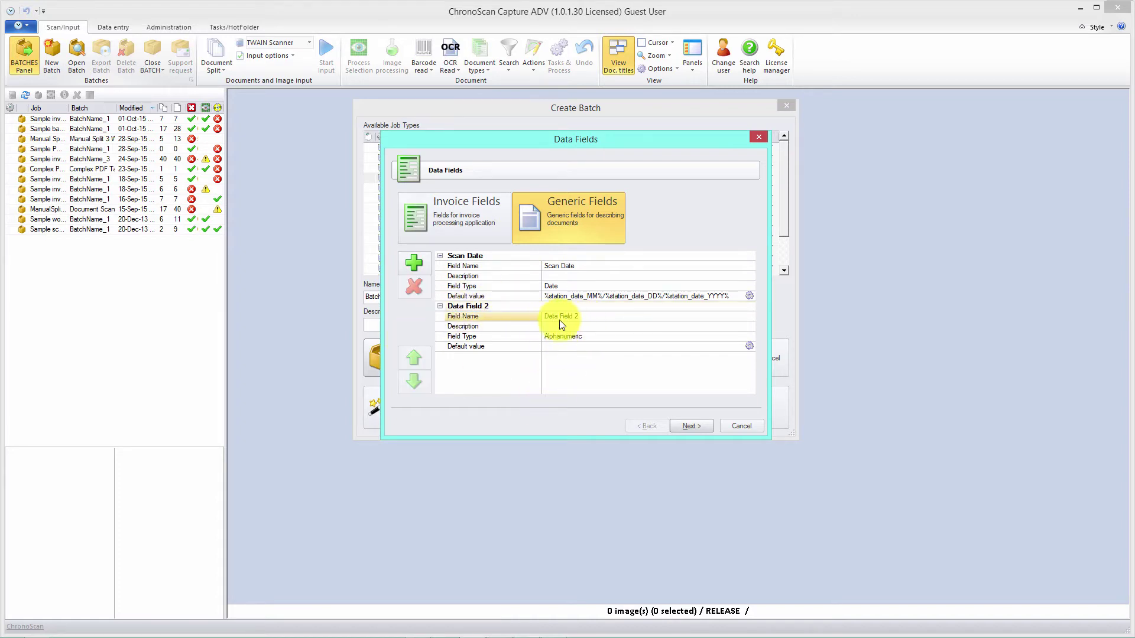
drag(582, 317, 467, 317)
text(Requisition No)
click(599, 358)
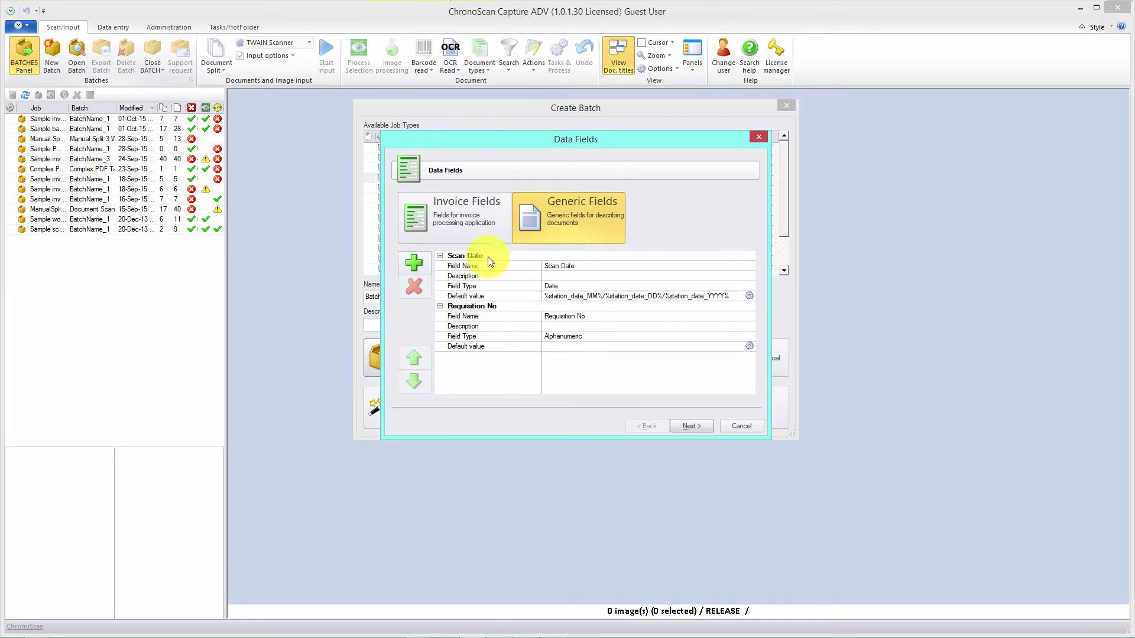
Set the field type of the Requisition No field to Numeric.
click(481, 338)
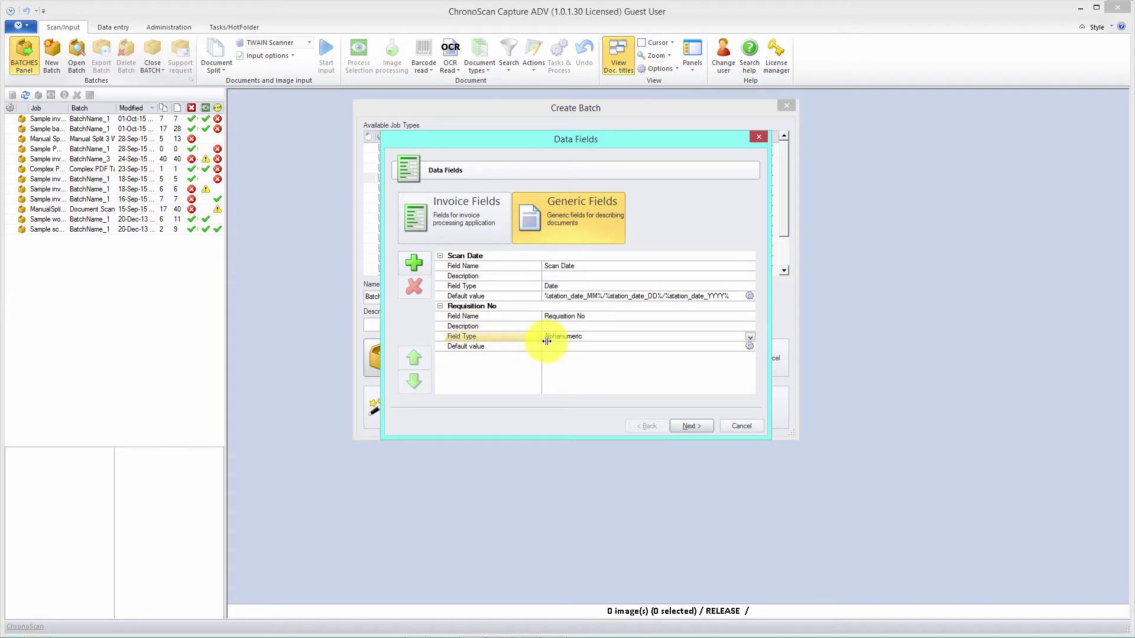
click(750, 339)
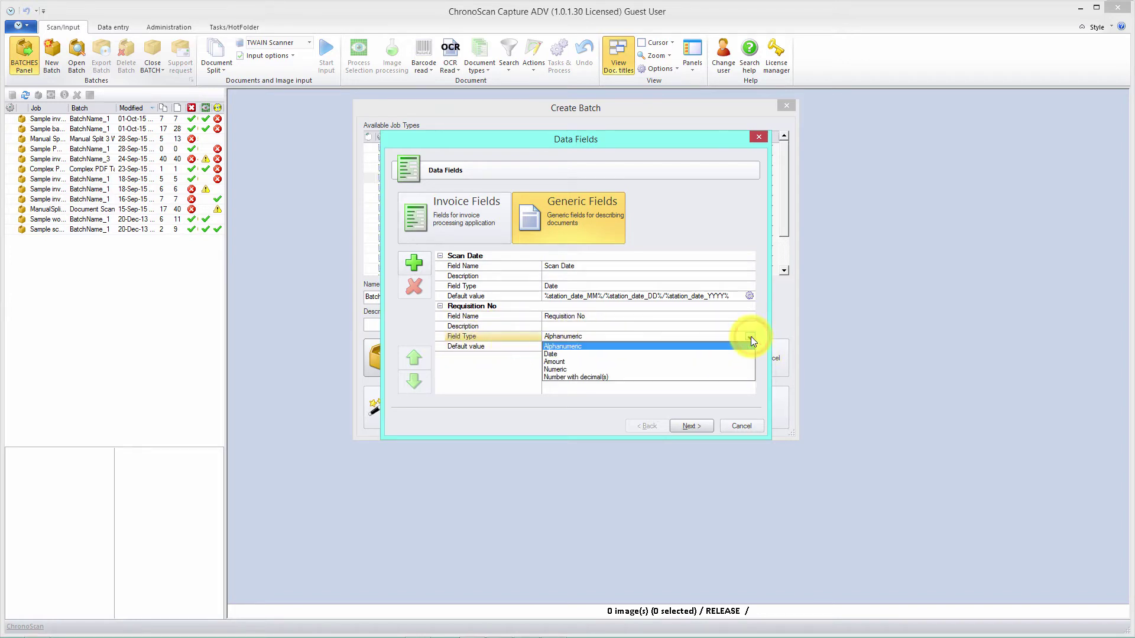
click(566, 369)
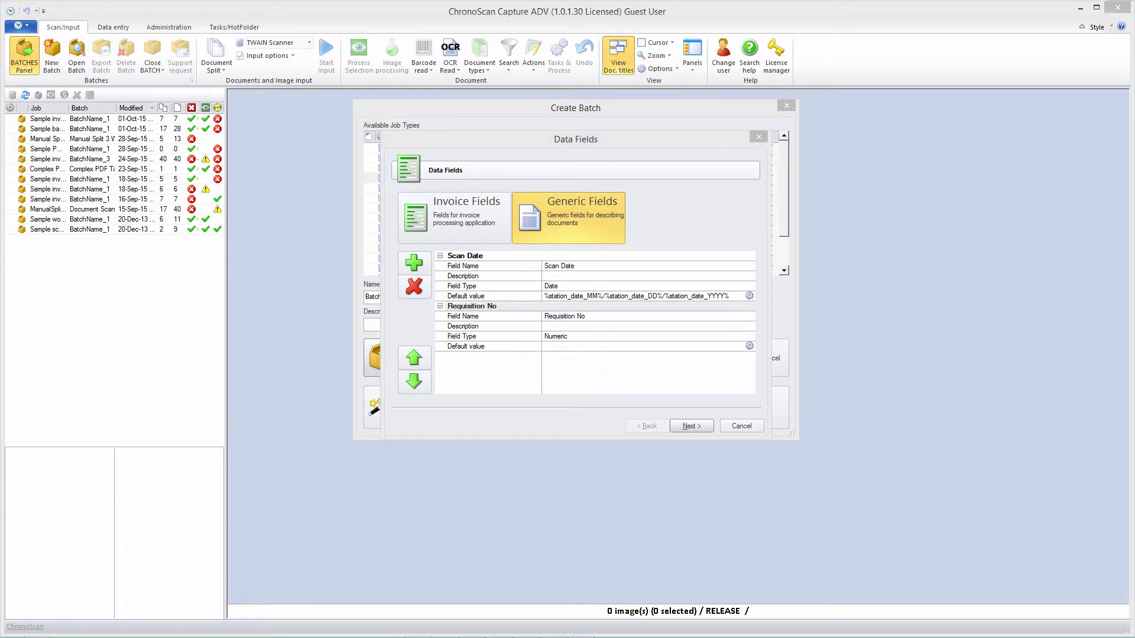
Switch to Picasa Photo Viewer and examine the requisition number on several scanned purchase orders.
scroll(727, 228, up, 5)
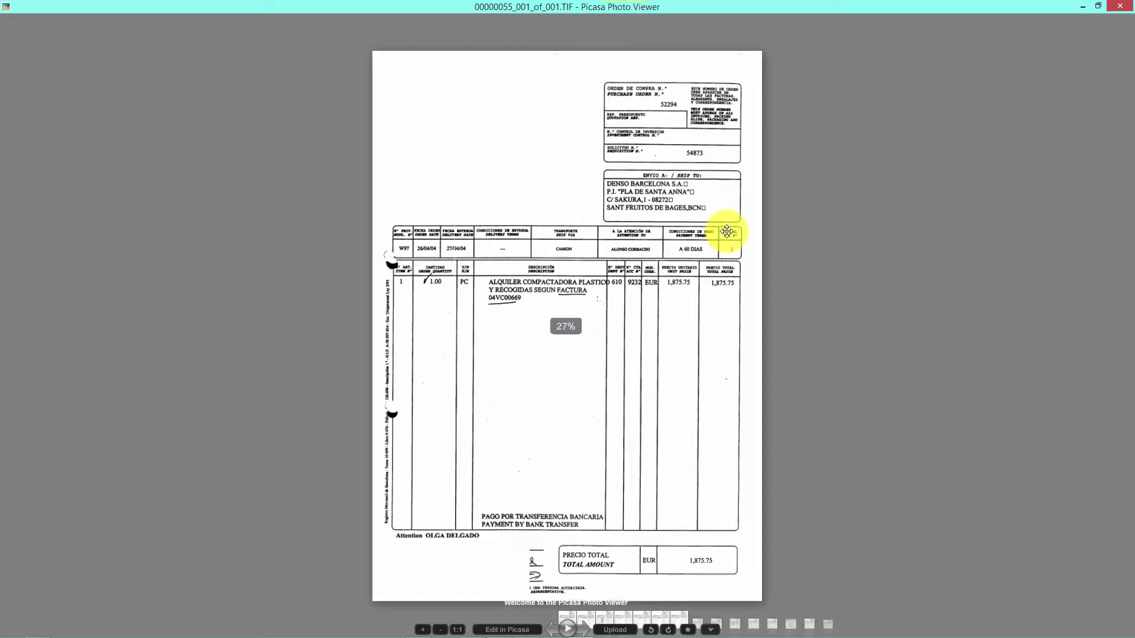
scroll(672, 178, up, 1)
drag(671, 177, 625, 256)
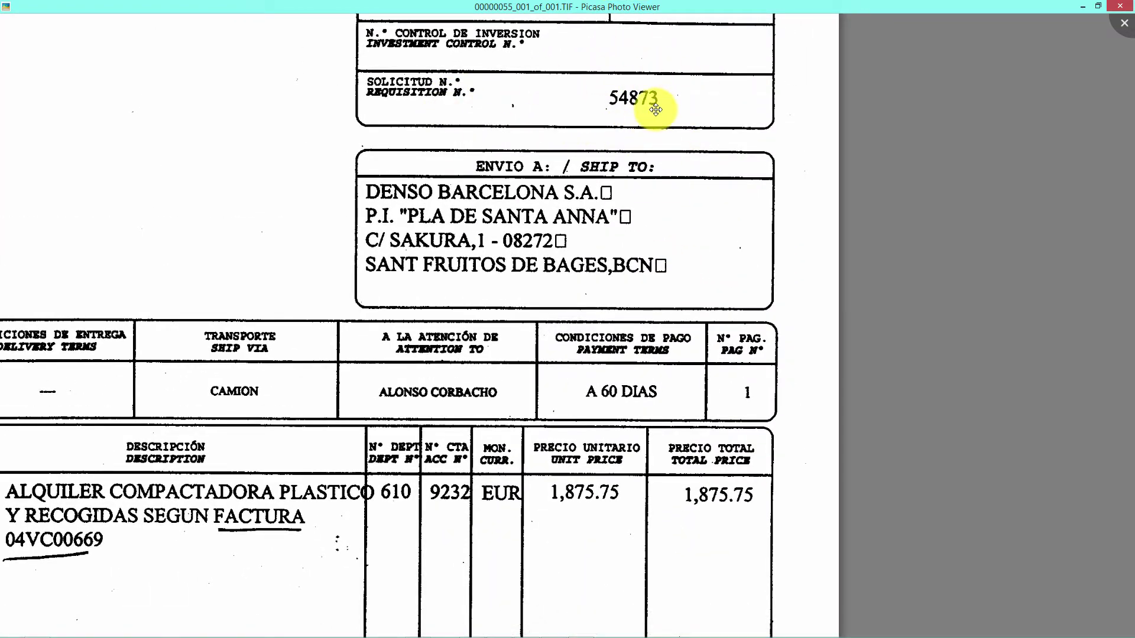
key(Right)
key(Right)
key(Right)
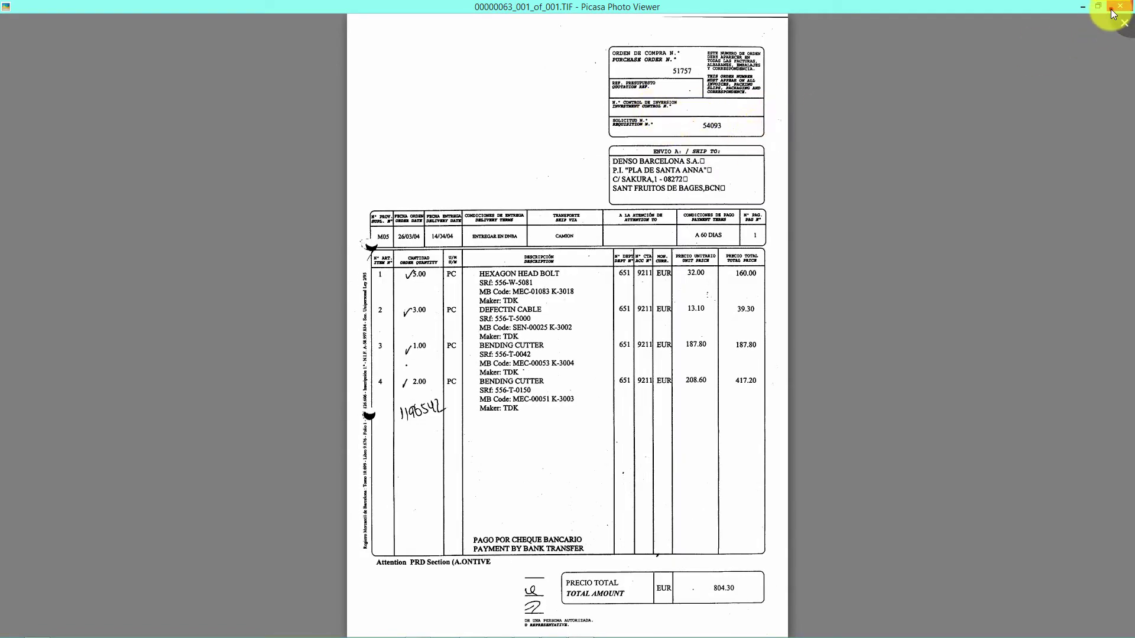
Close the photo viewer and review the name, description and type settings of the Requisition No field.
click(1124, 23)
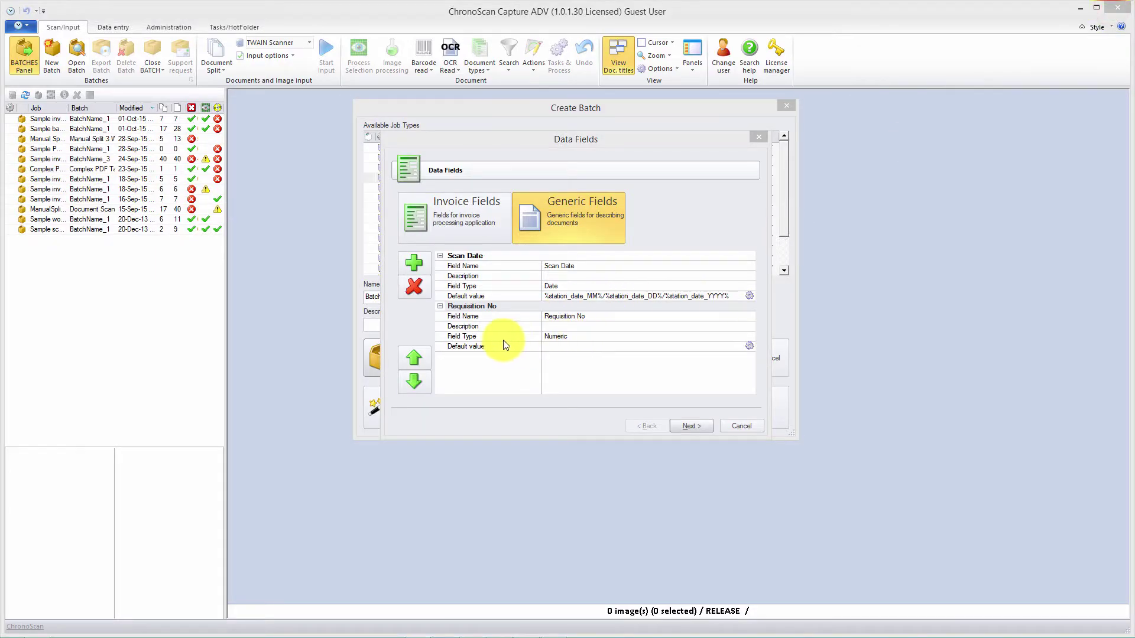
click(584, 335)
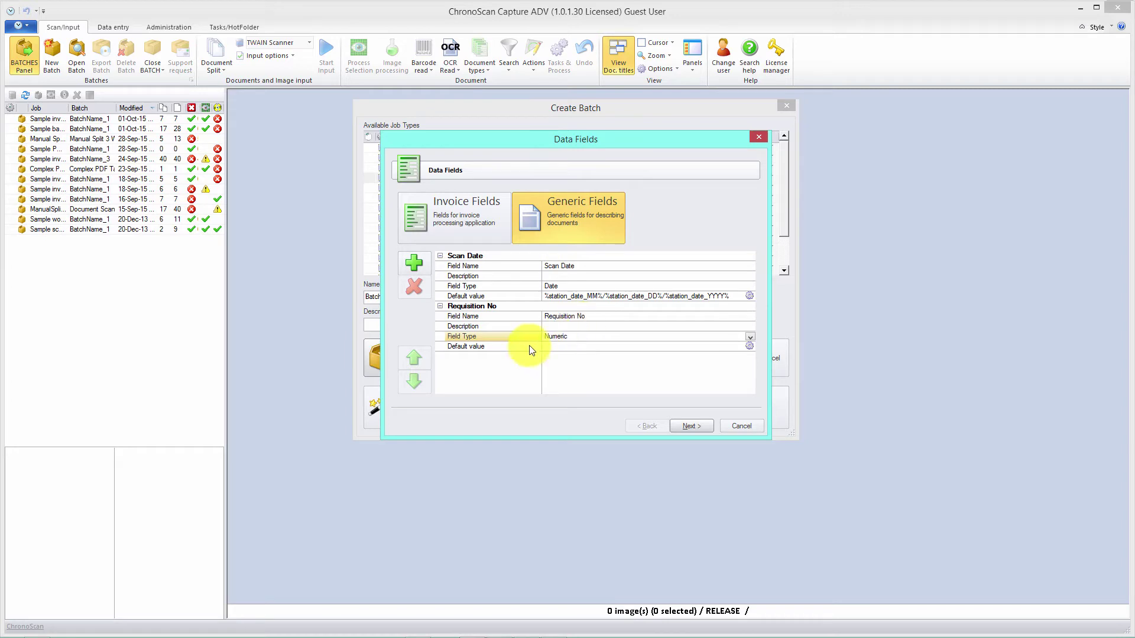
click(555, 328)
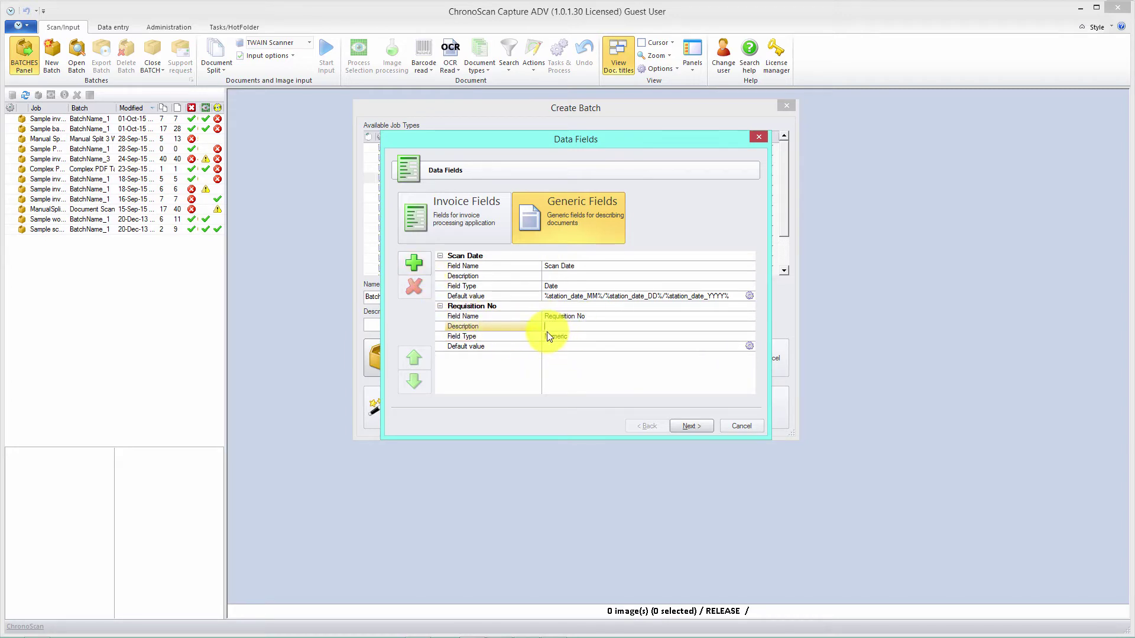
click(584, 317)
double_click(585, 317)
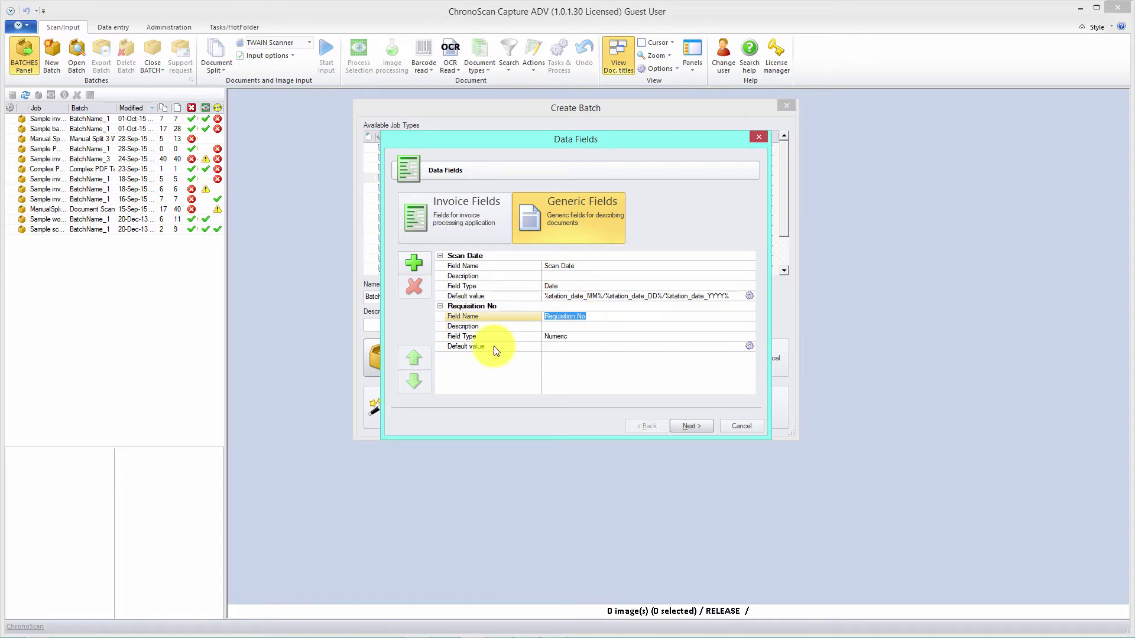
Add a third data field named Oder Date and set its field type to Date.
click(413, 263)
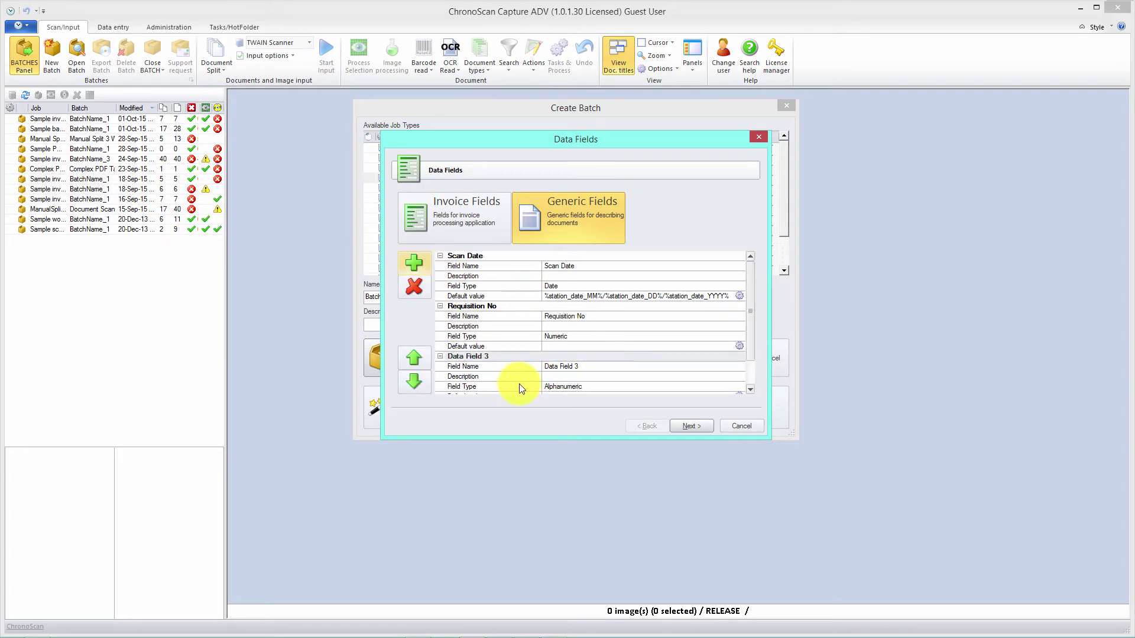
click(581, 367)
drag(581, 367, 466, 364)
text(Oder Date)
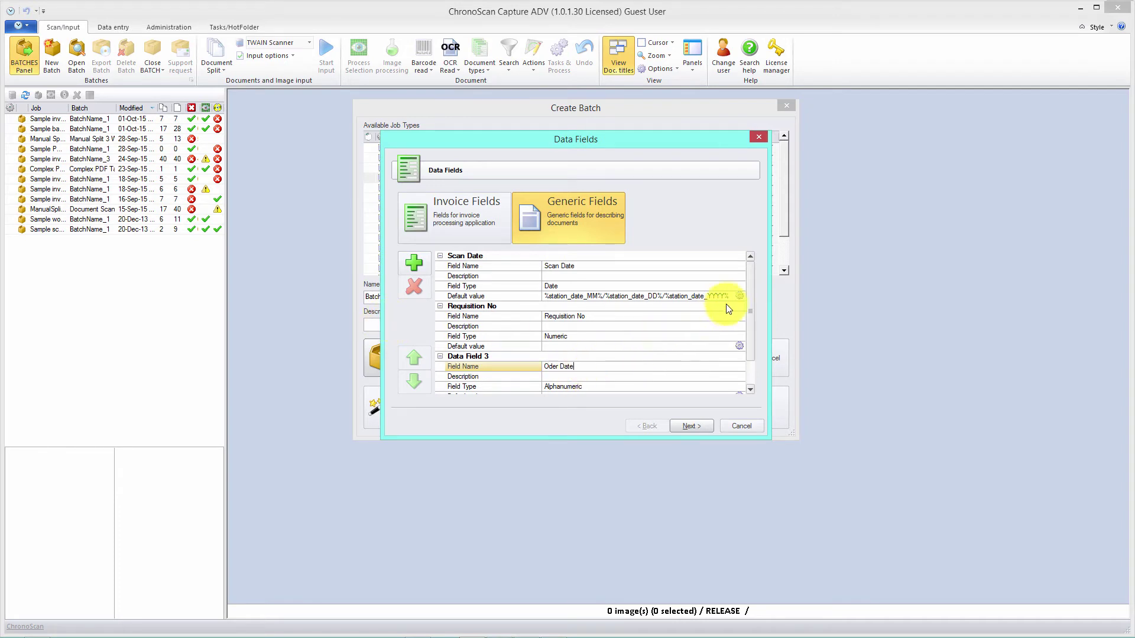
scroll(750, 297, down, 1)
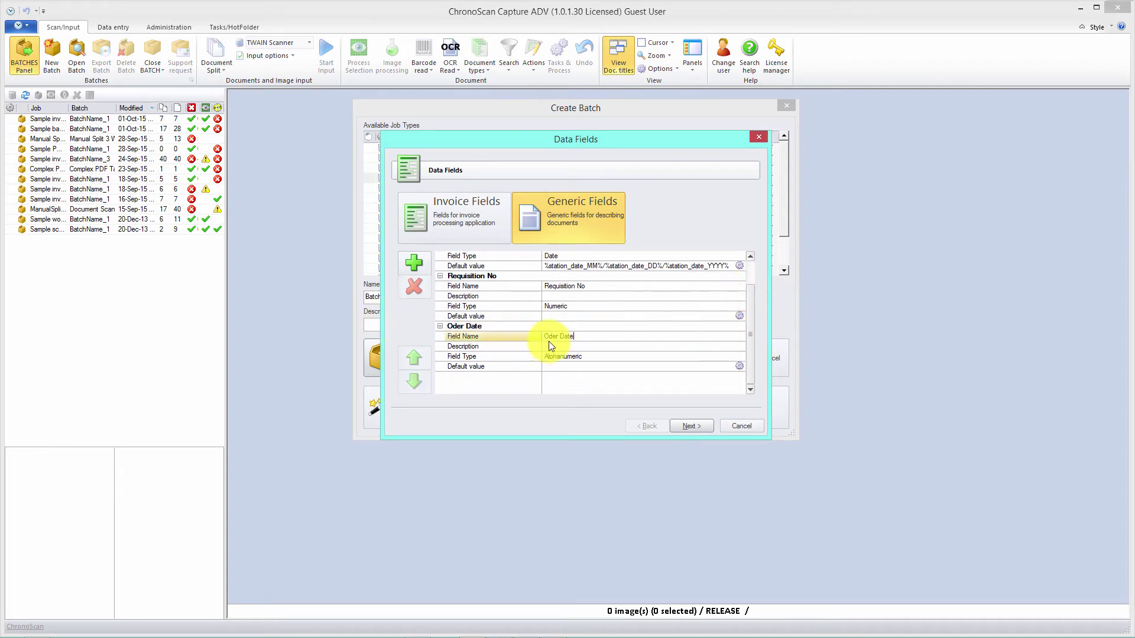
click(558, 357)
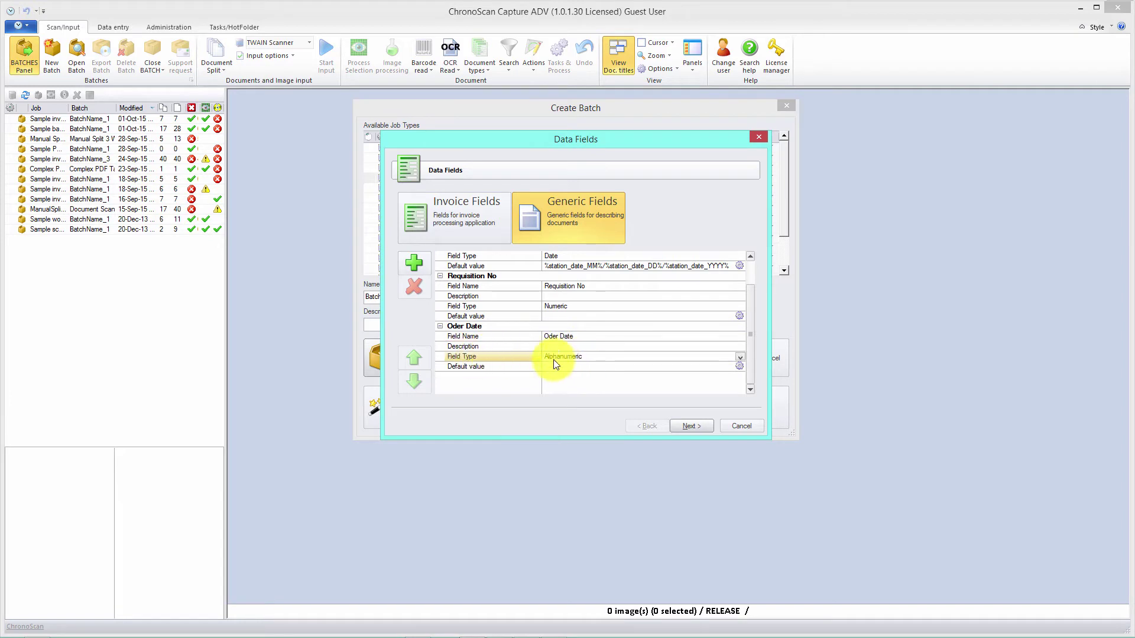
click(742, 359)
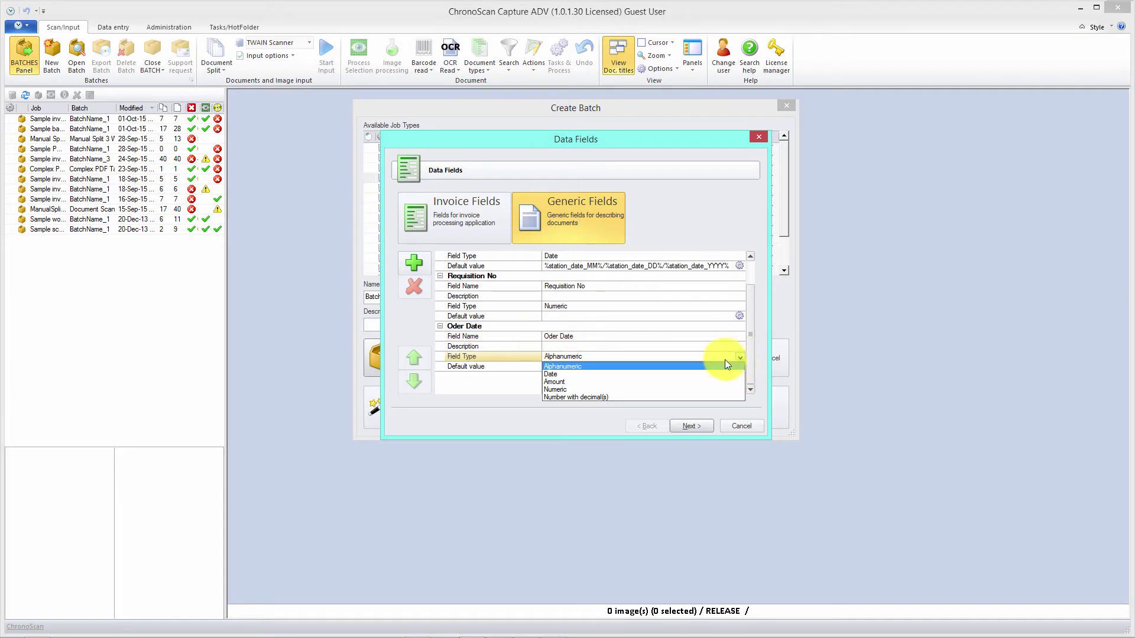
click(558, 376)
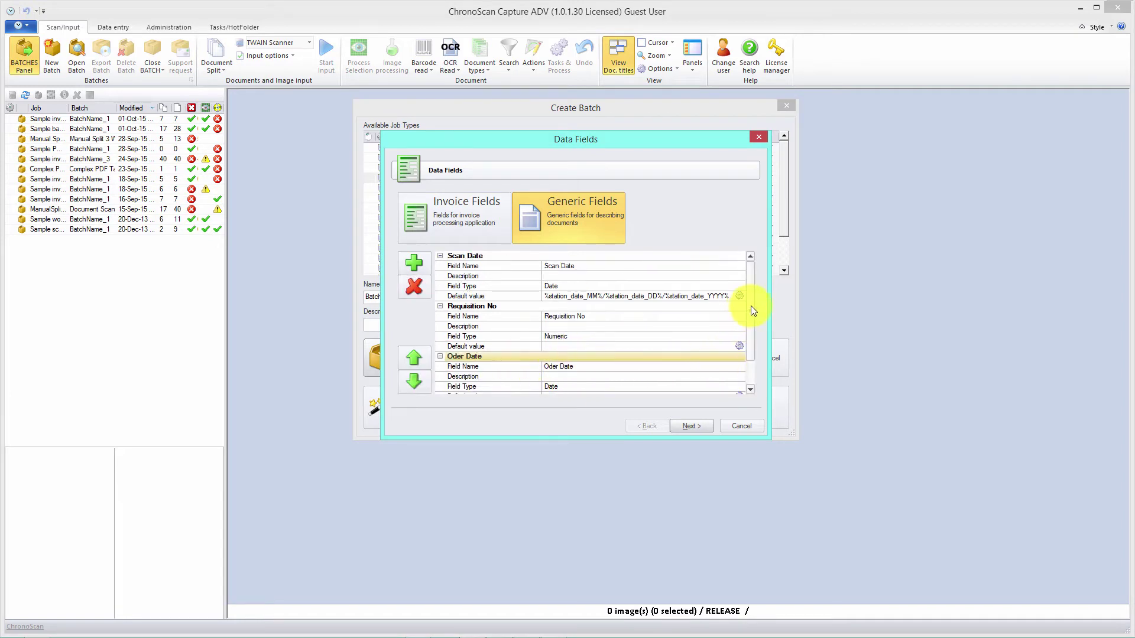
Add a data field below Oder Date, name it Total Amount and set its field type to Amount.
scroll(750, 306, down, 1)
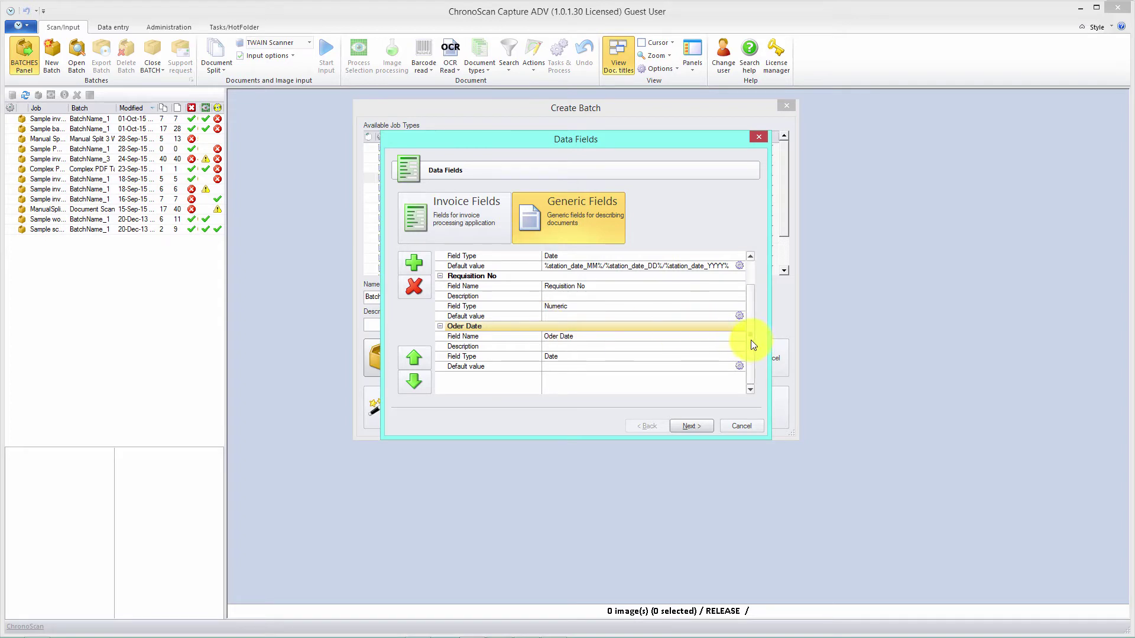
drag(751, 340, 454, 364)
click(414, 265)
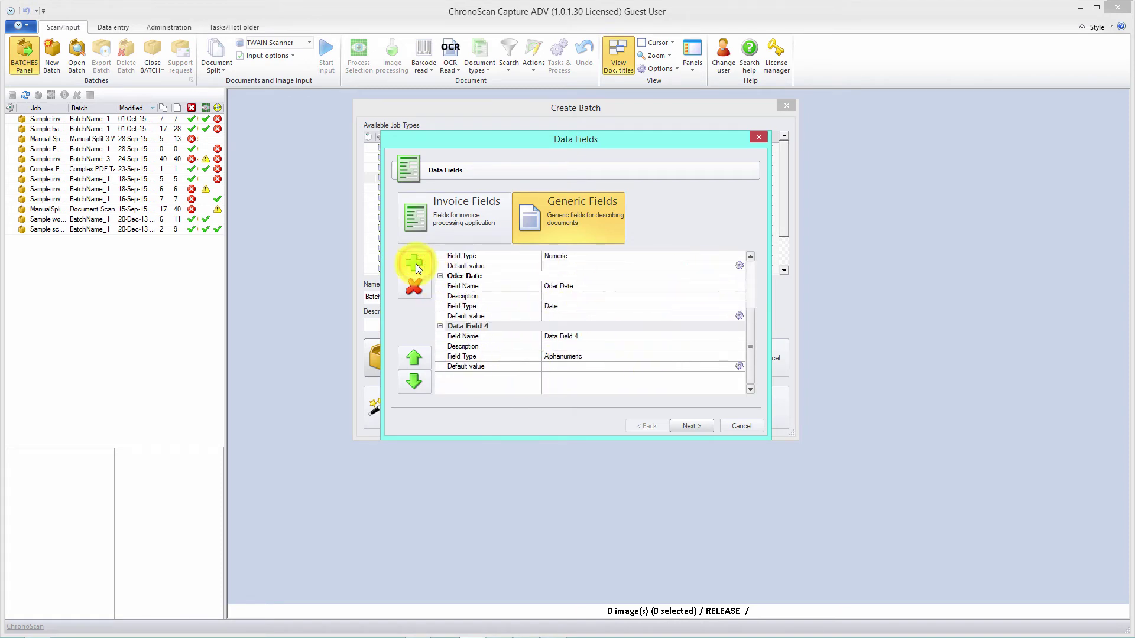
click(560, 337)
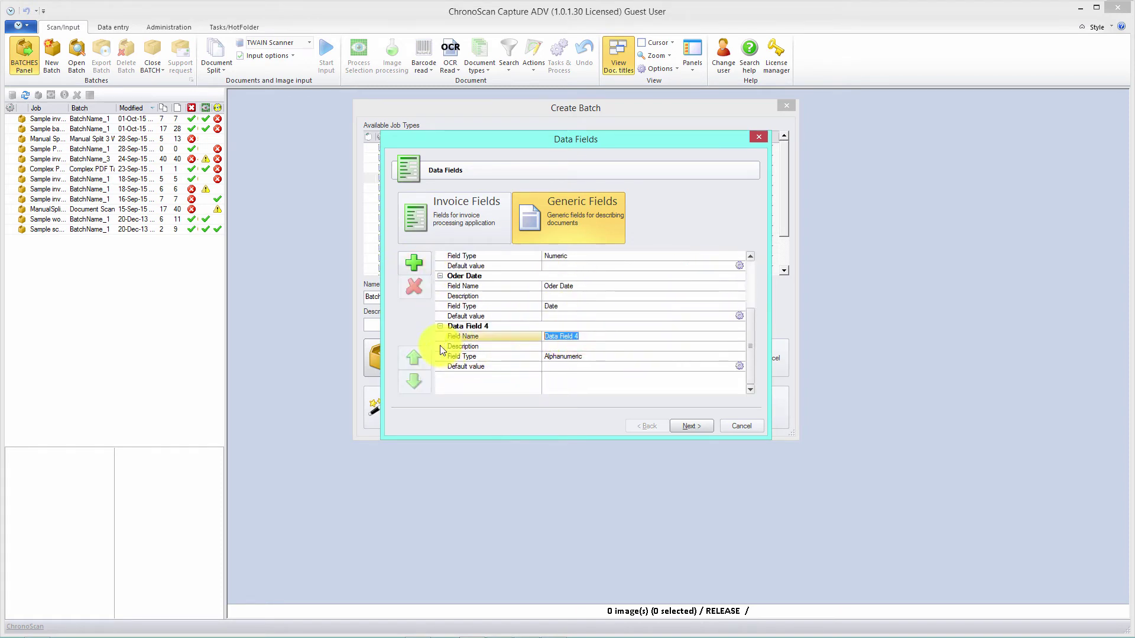
text(Total Amount)
click(579, 356)
click(739, 357)
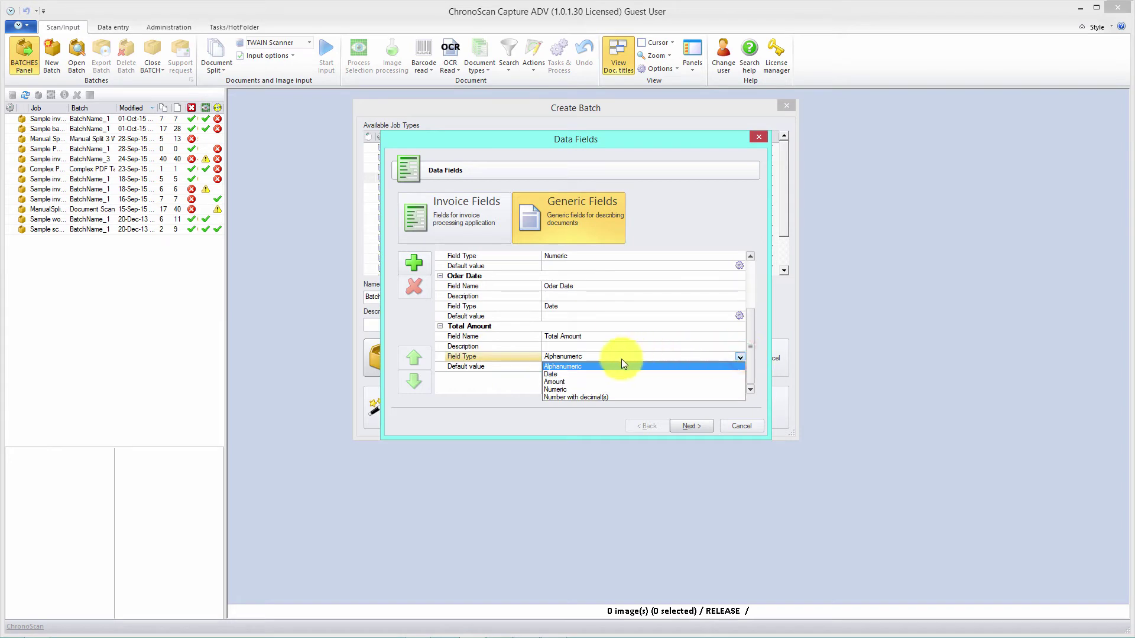
click(558, 382)
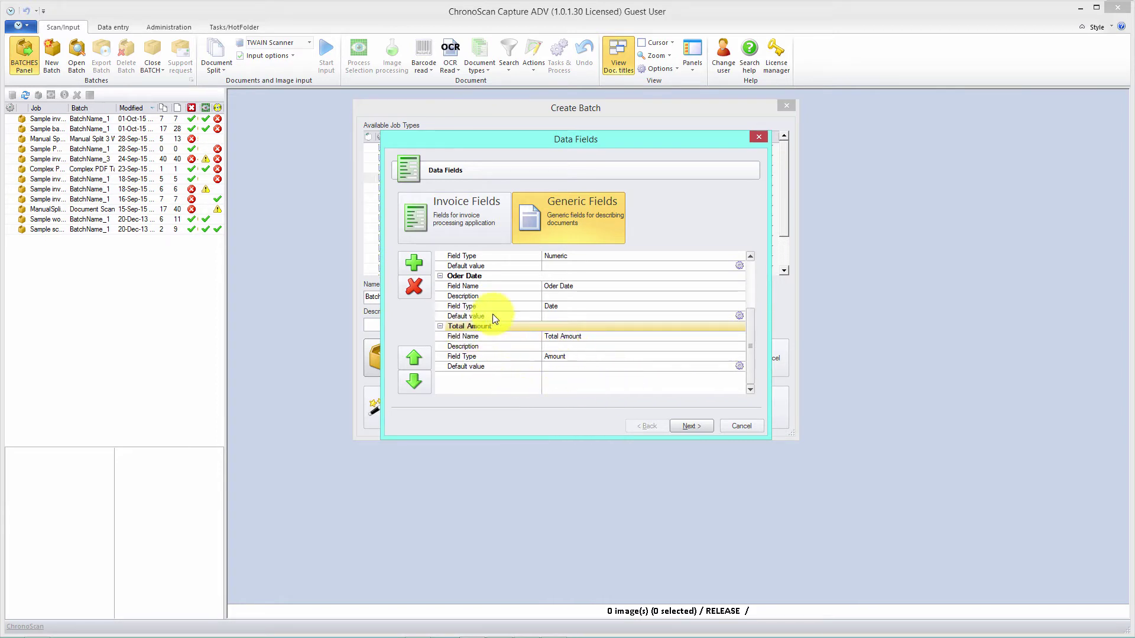
Delete the Scan Date field and collapse the details of the three remaining data fields.
drag(750, 355, 750, 286)
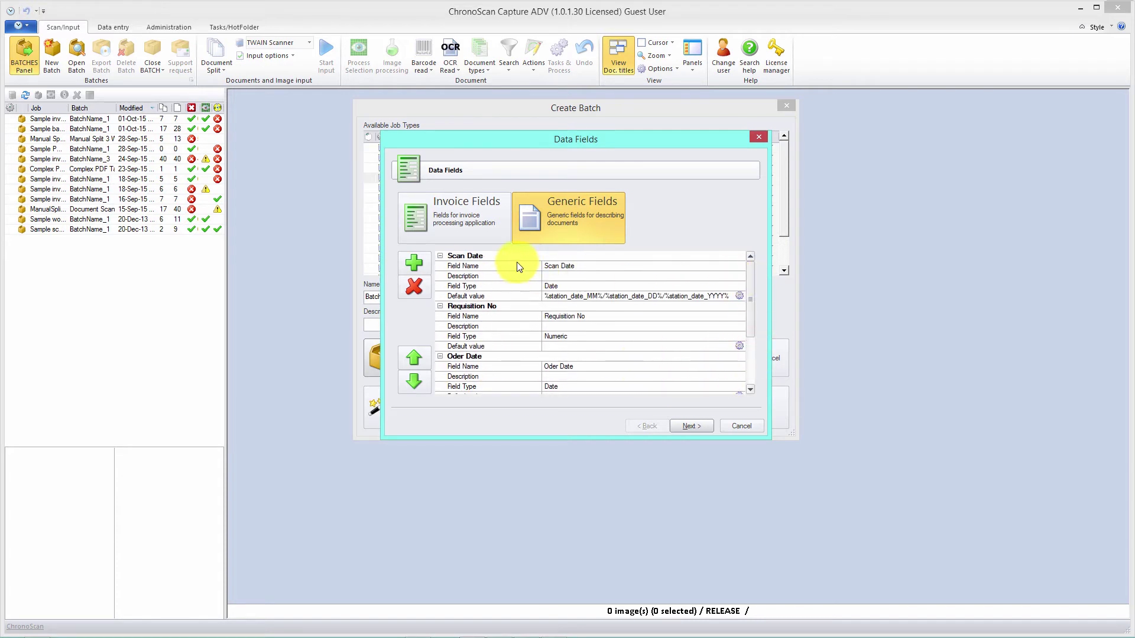
click(465, 255)
click(413, 288)
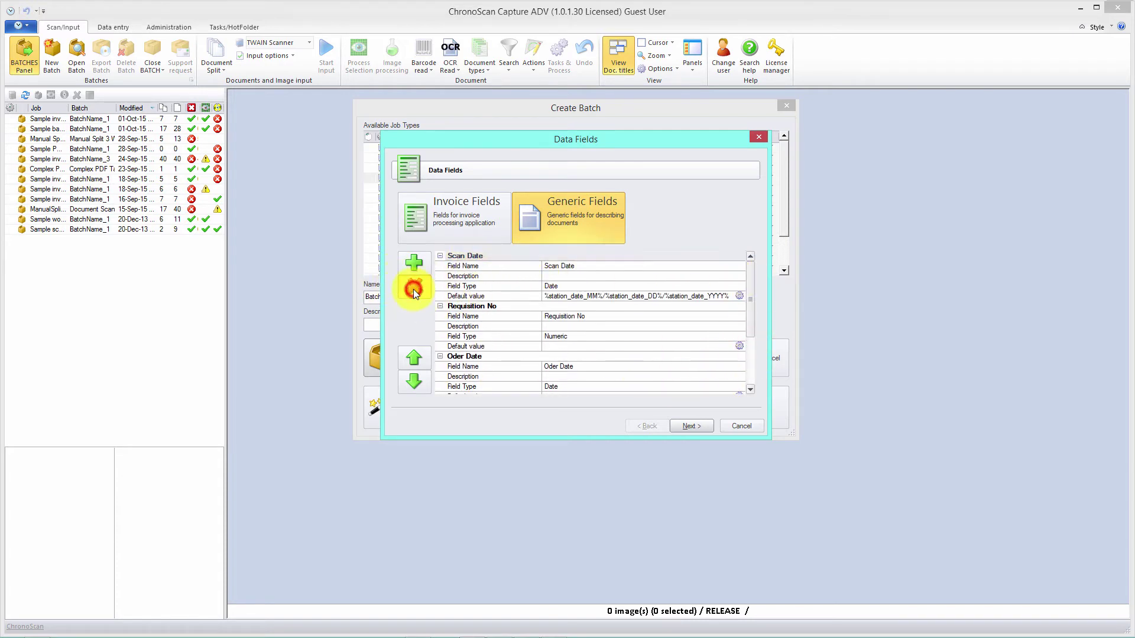
click(440, 256)
click(440, 266)
click(441, 275)
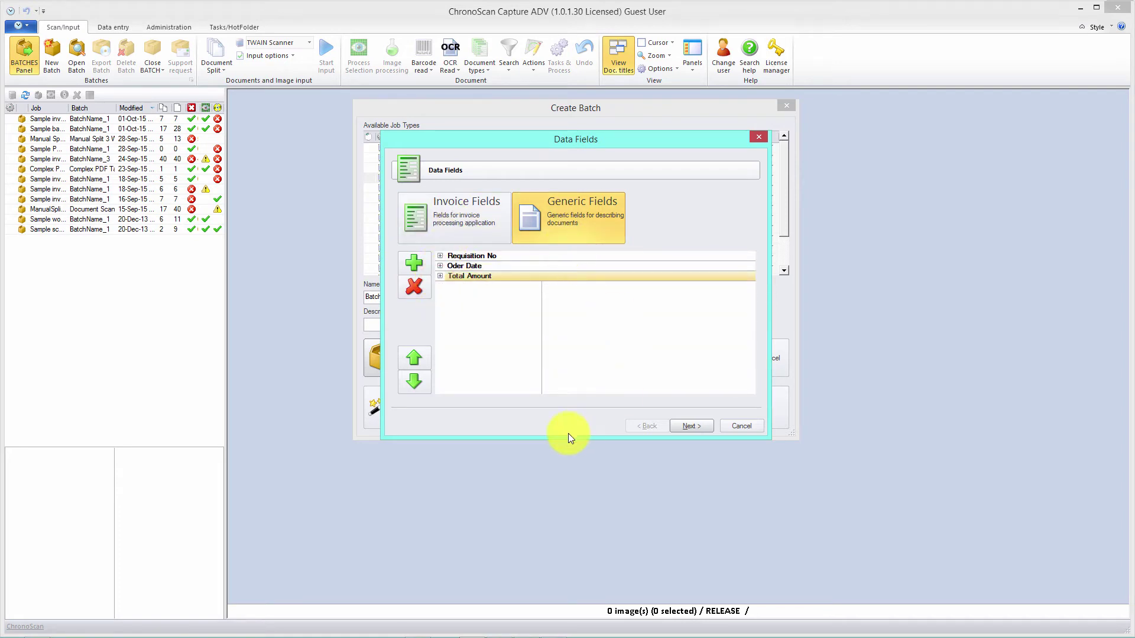
Accept Disk output in PDF File format and review the data fields and their types in the job summary.
click(690, 425)
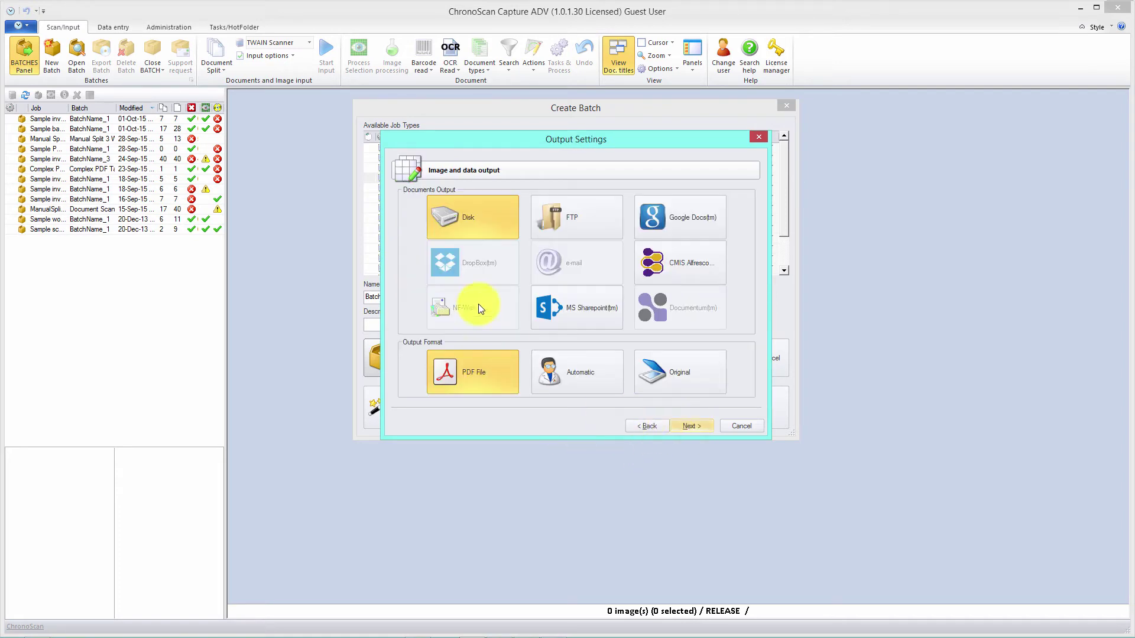
click(697, 424)
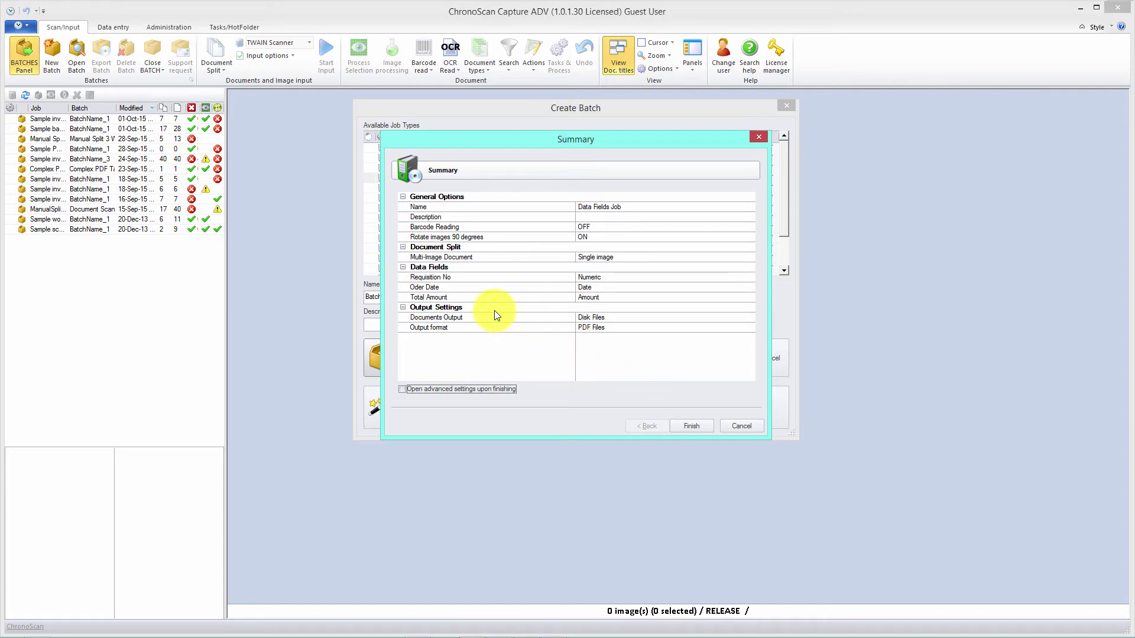
click(428, 268)
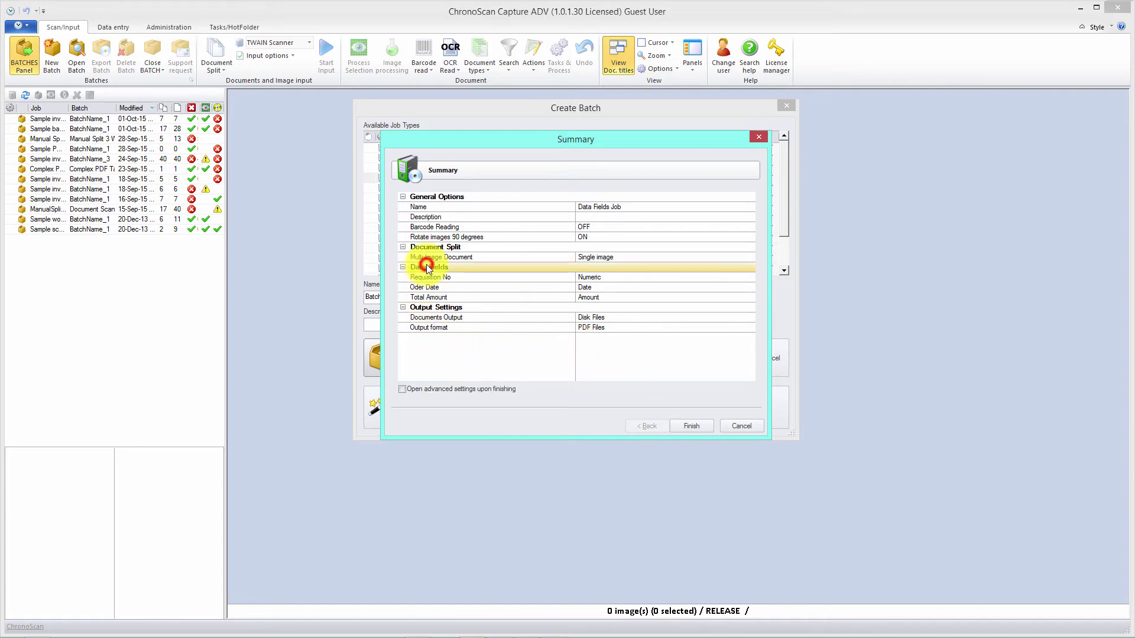
click(433, 278)
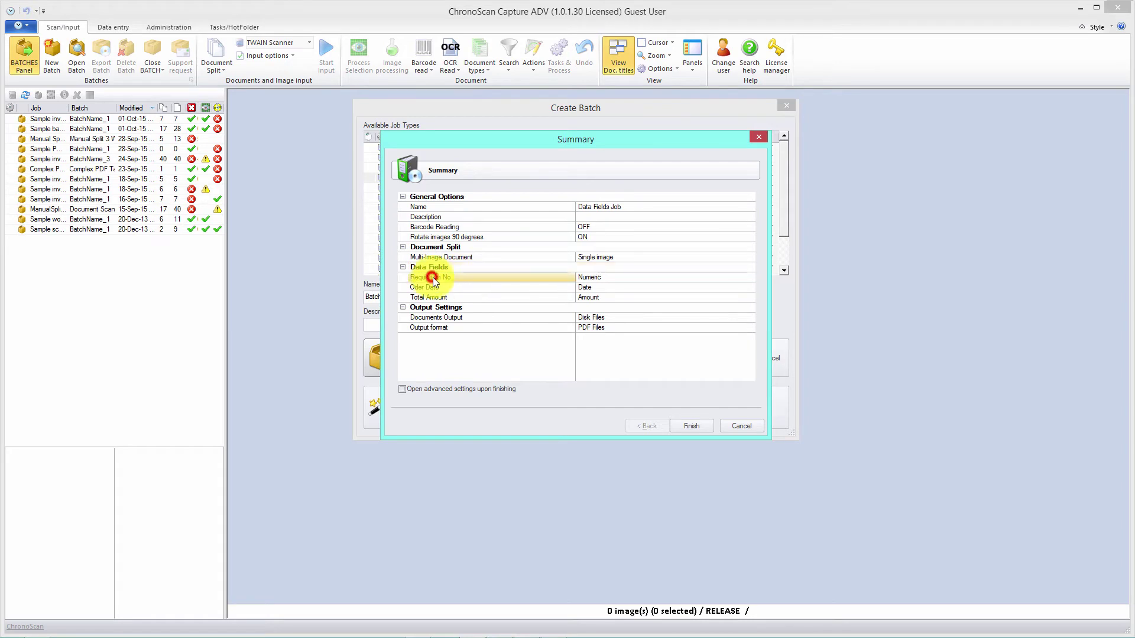
click(430, 287)
click(450, 298)
click(589, 279)
click(599, 287)
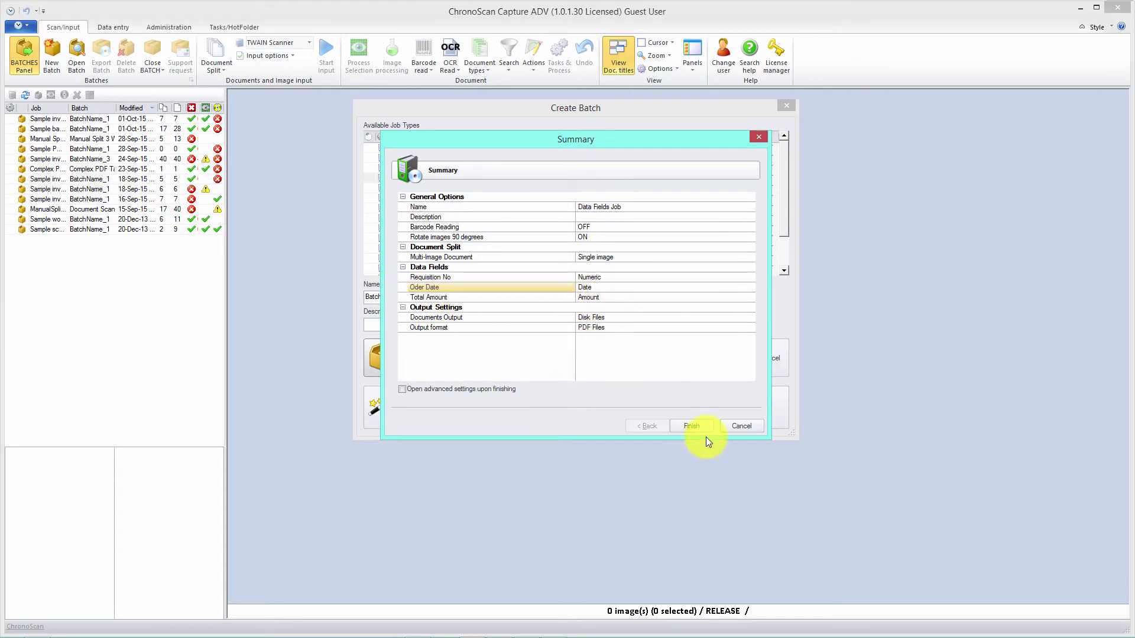
Finish the job wizard and create a batch named Data Fields Batch 1 from the new Data Fields Job.
click(695, 427)
click(416, 296)
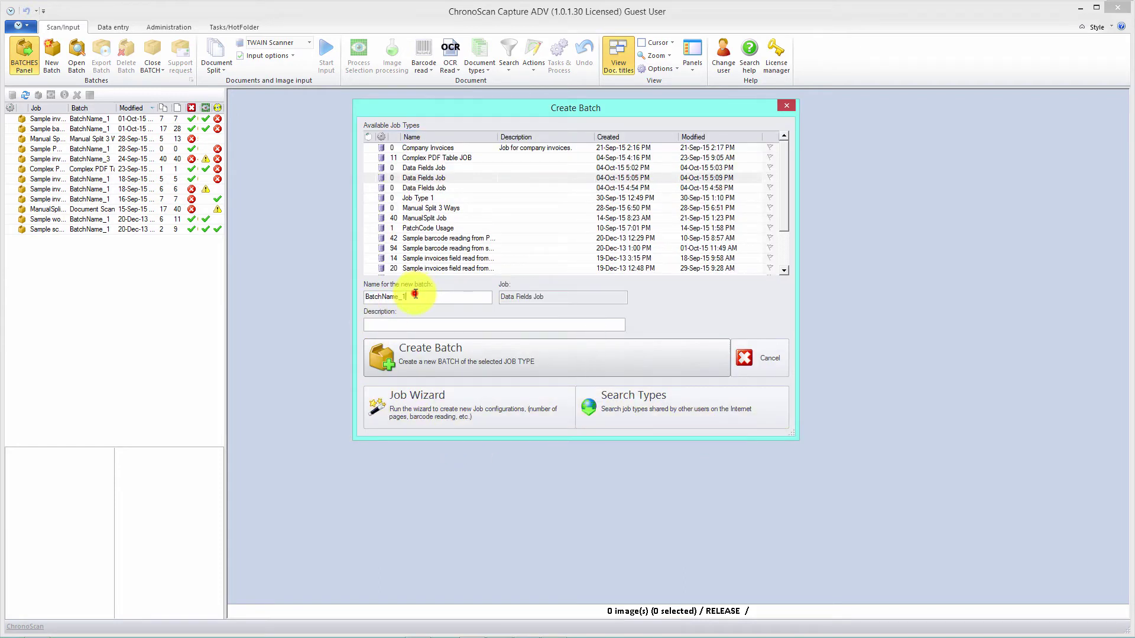
double_click(416, 296)
text(Data Fields Batch 1)
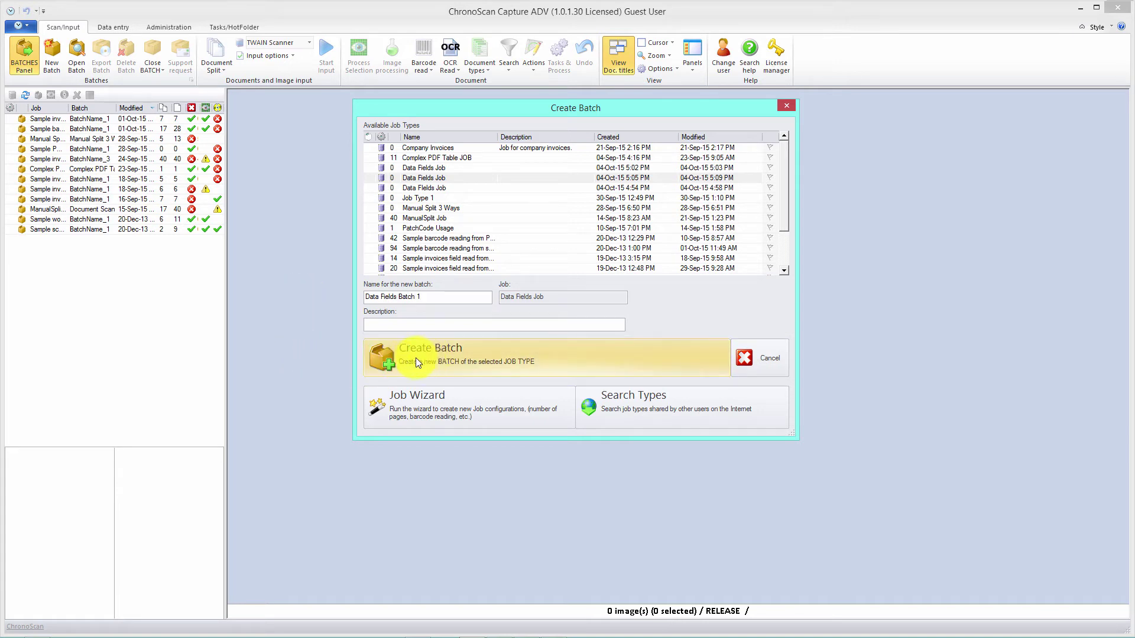
click(460, 353)
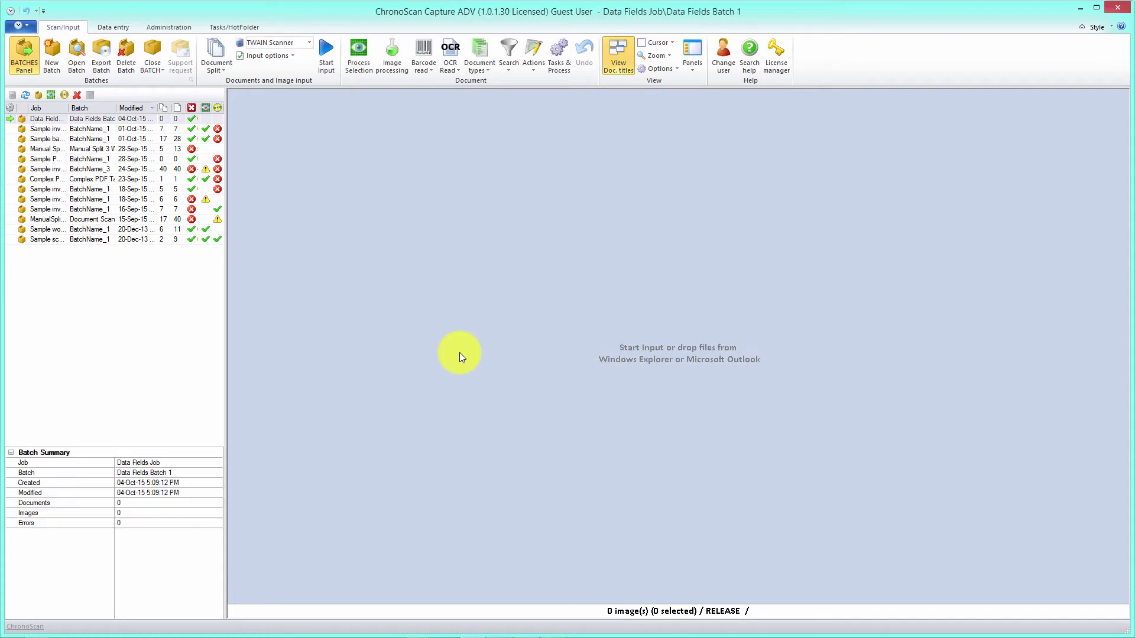
Add the 12 scanned purchase order files to the end of Data Fields Batch 1.
click(39, 120)
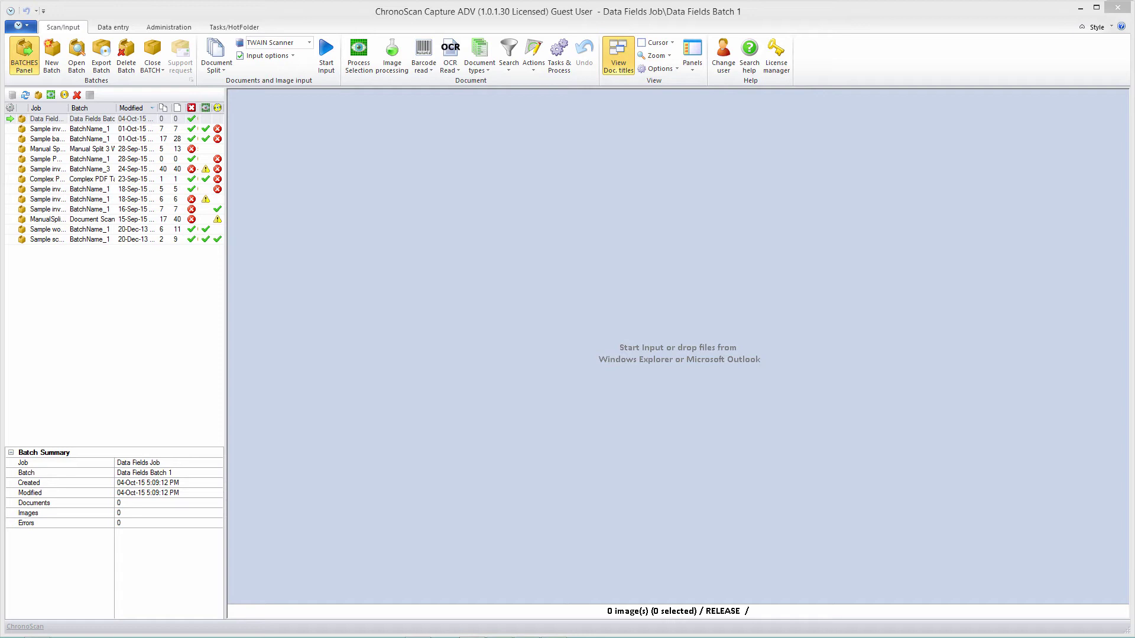
drag(1122, 217, 532, 230)
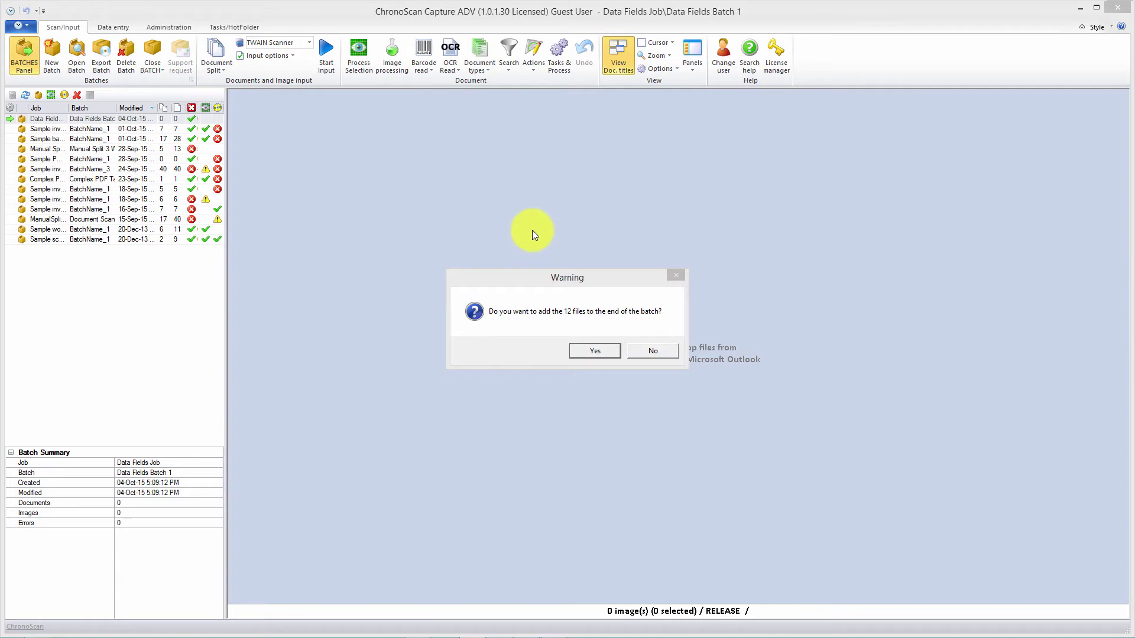
click(601, 353)
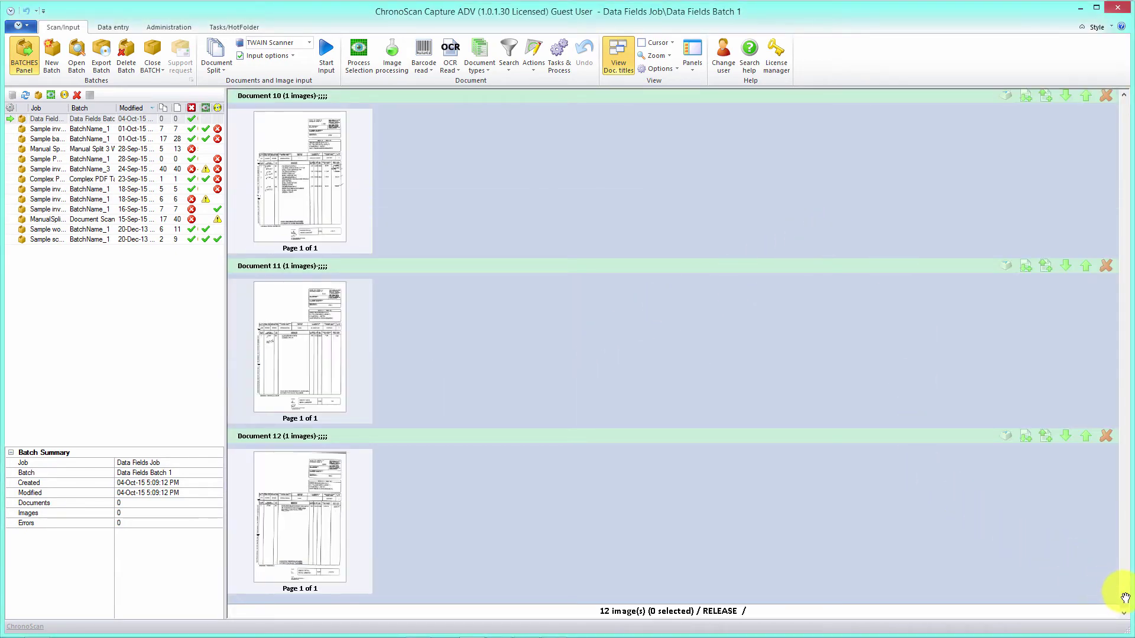
Open the page of Document 1 for data entry and reset the panel configuration to default settings.
click(1123, 505)
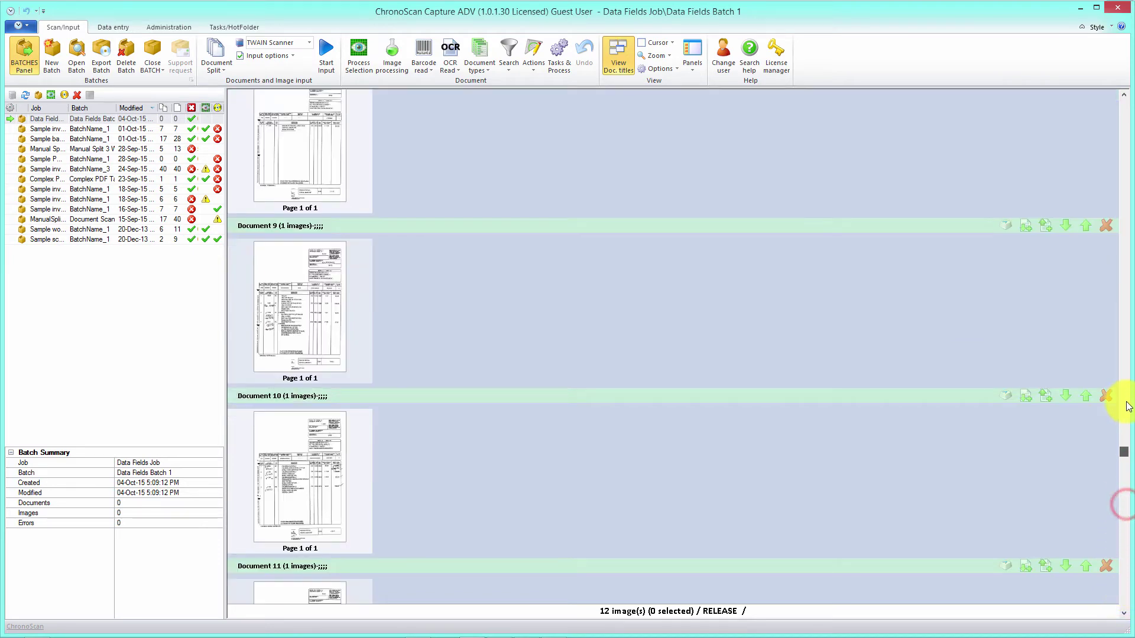
click(1123, 314)
click(1121, 185)
click(1122, 115)
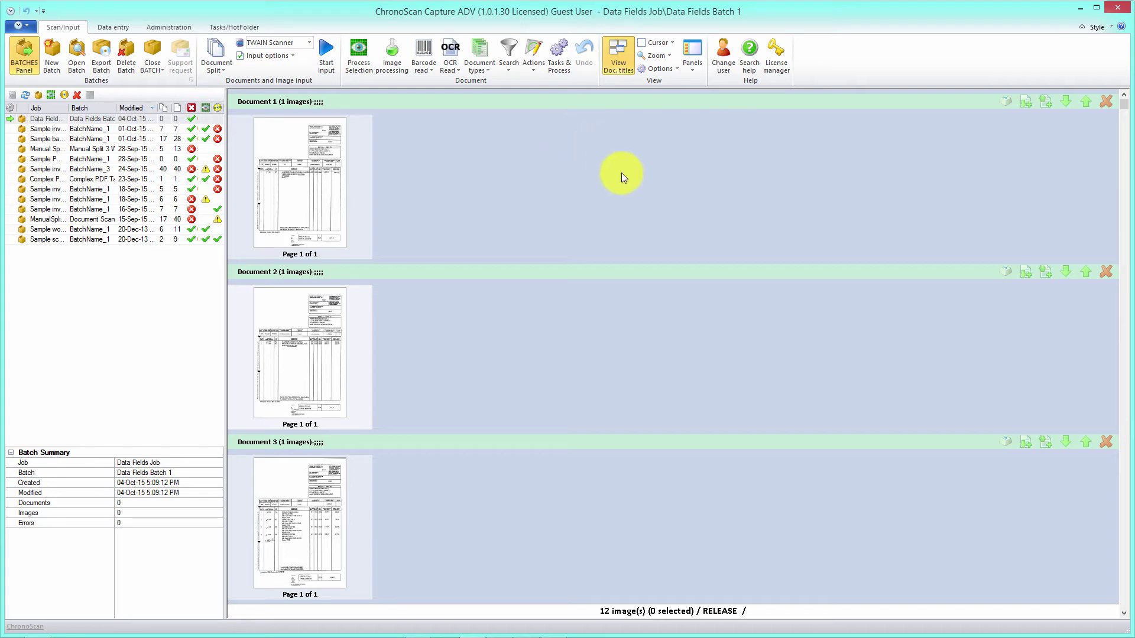
click(311, 171)
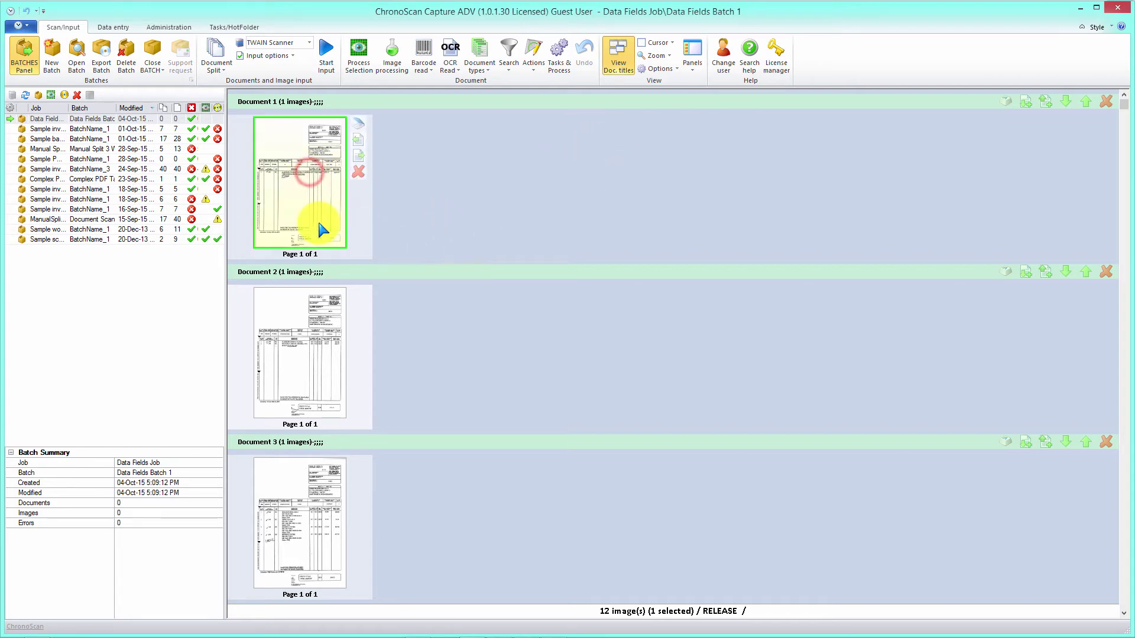
double_click(305, 182)
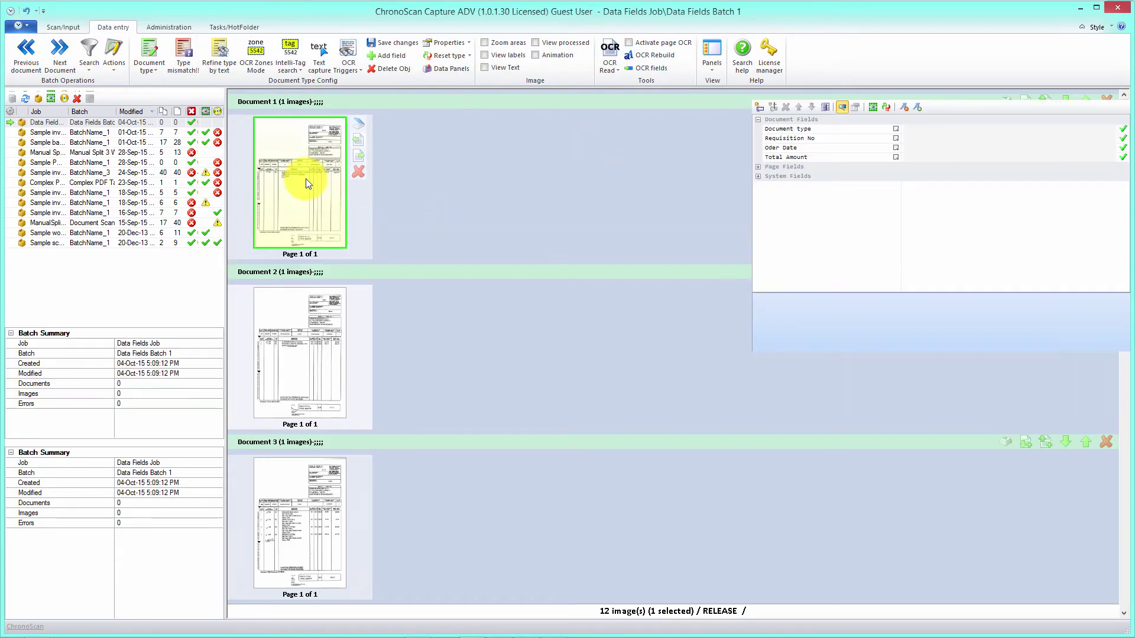
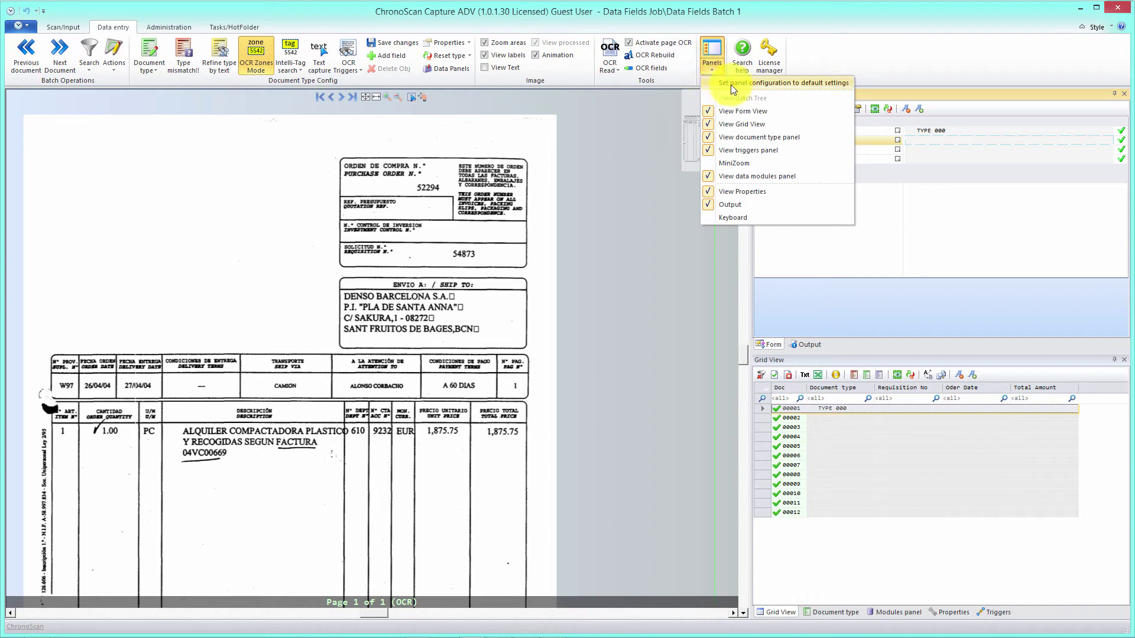
click(740, 83)
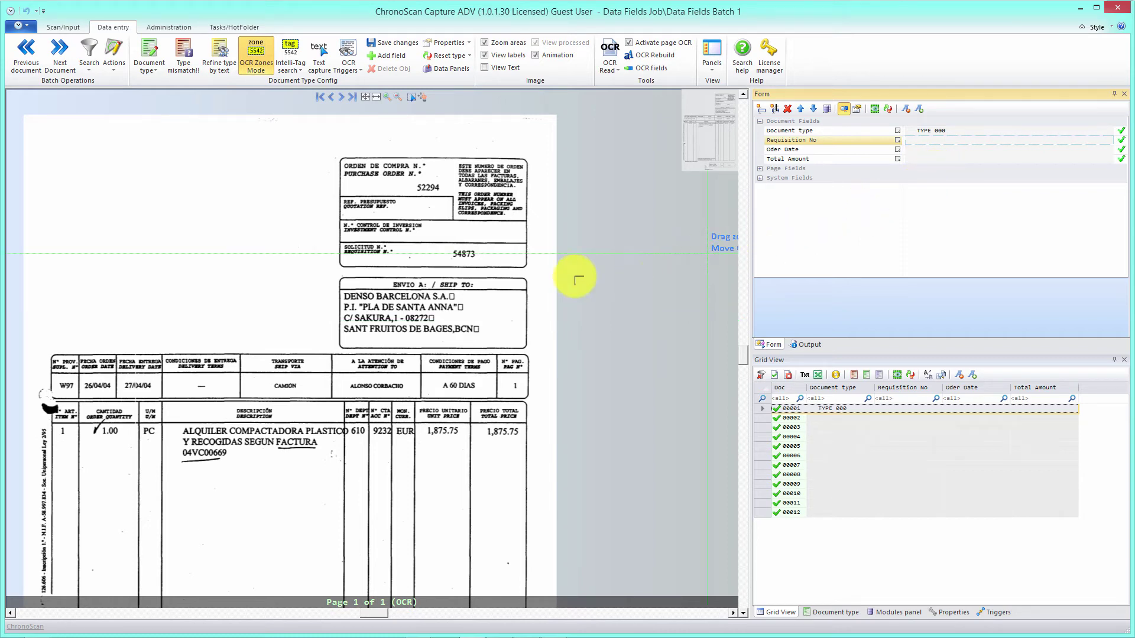
In OCR Zones Mode, draw the Requisition No zone around the number in the requisition box of the purchase order.
click(256, 55)
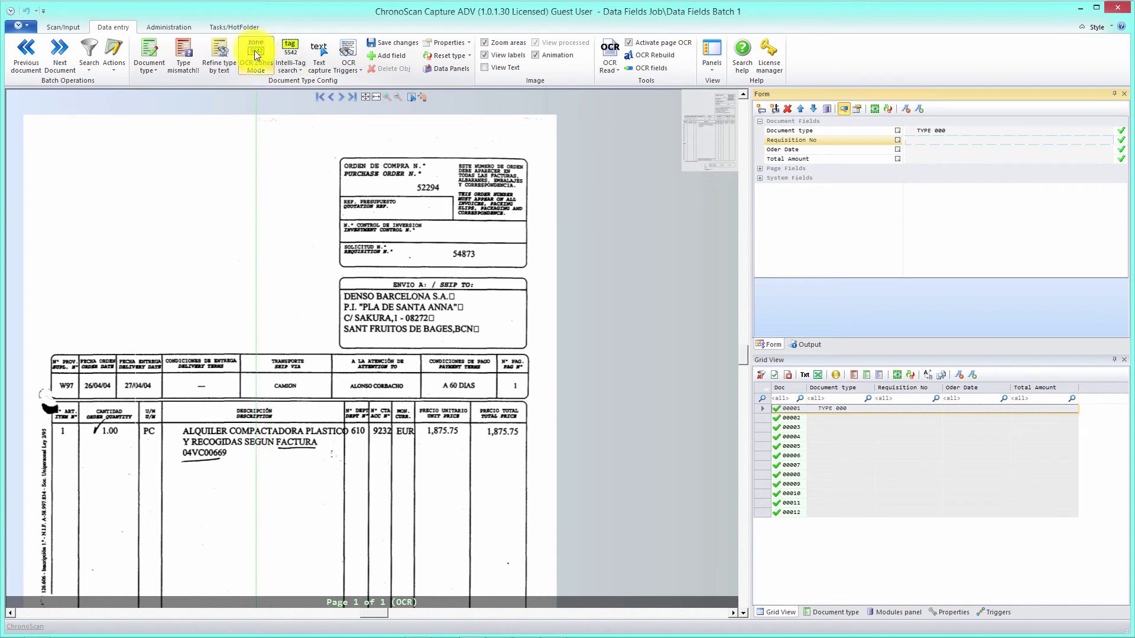
click(253, 55)
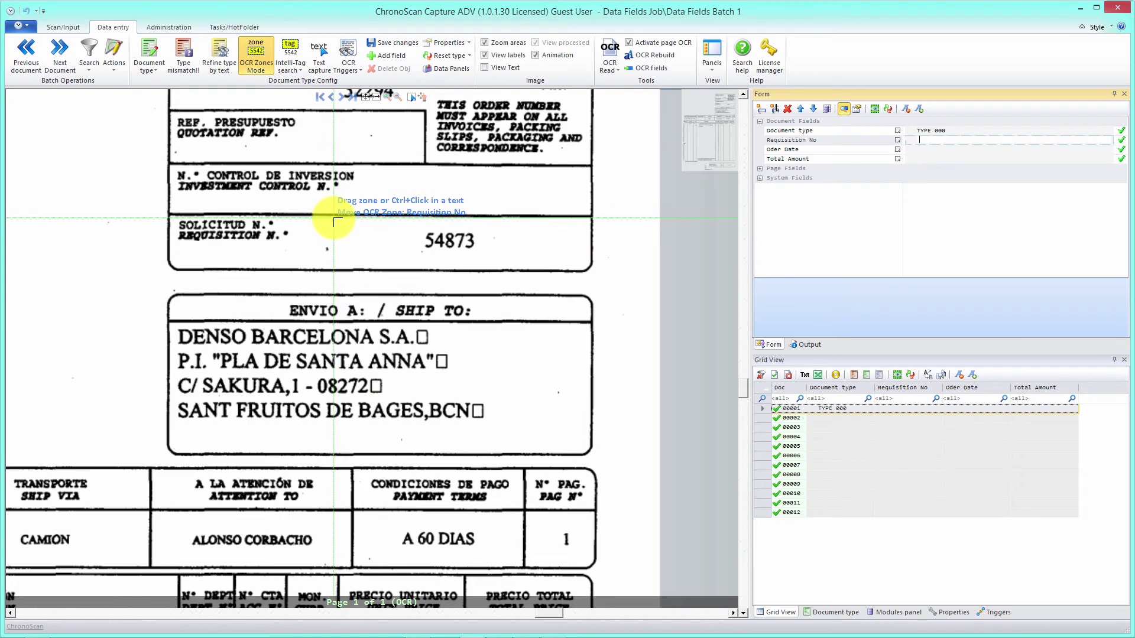
drag(334, 218, 580, 270)
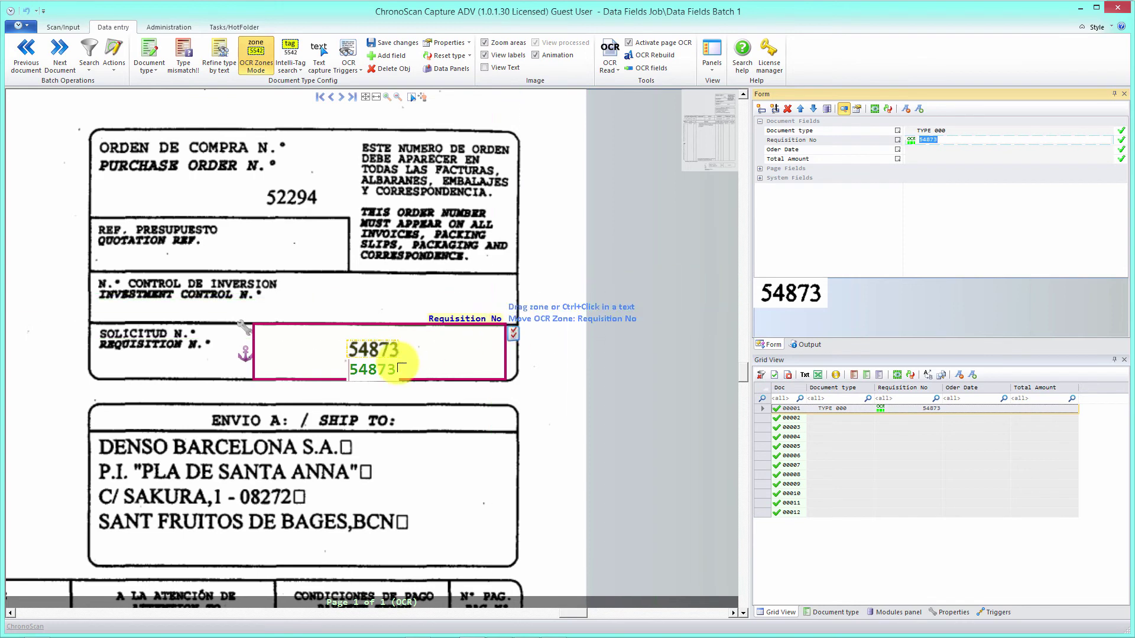
drag(157, 398, 178, 389)
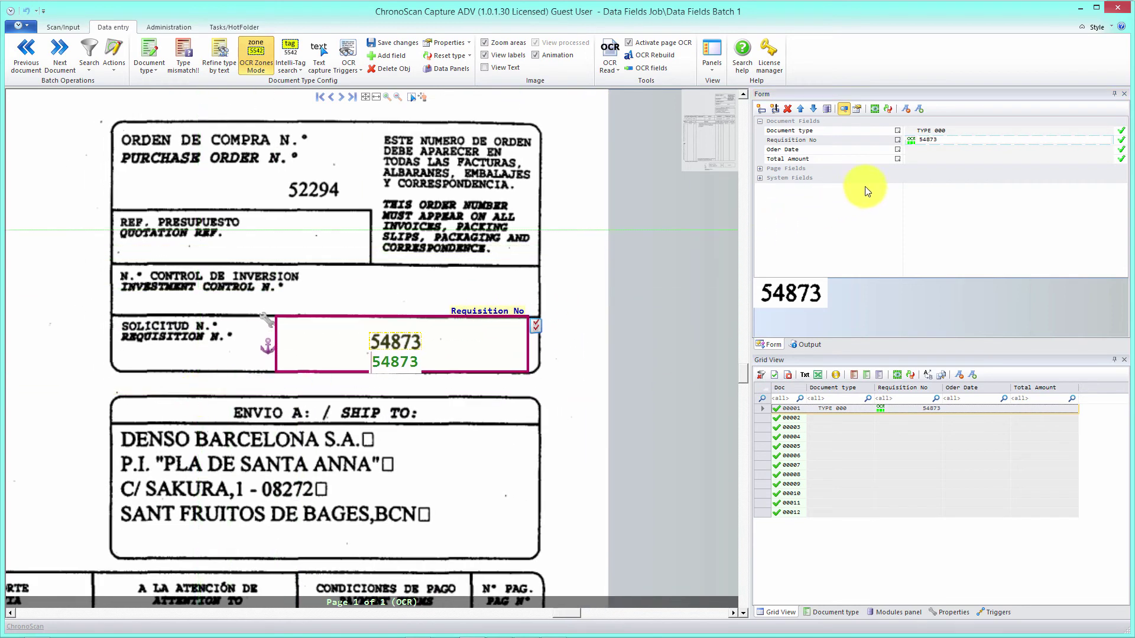
Draw the Oder Date OCR zone around the date in the cell below the Order Date heading.
click(921, 149)
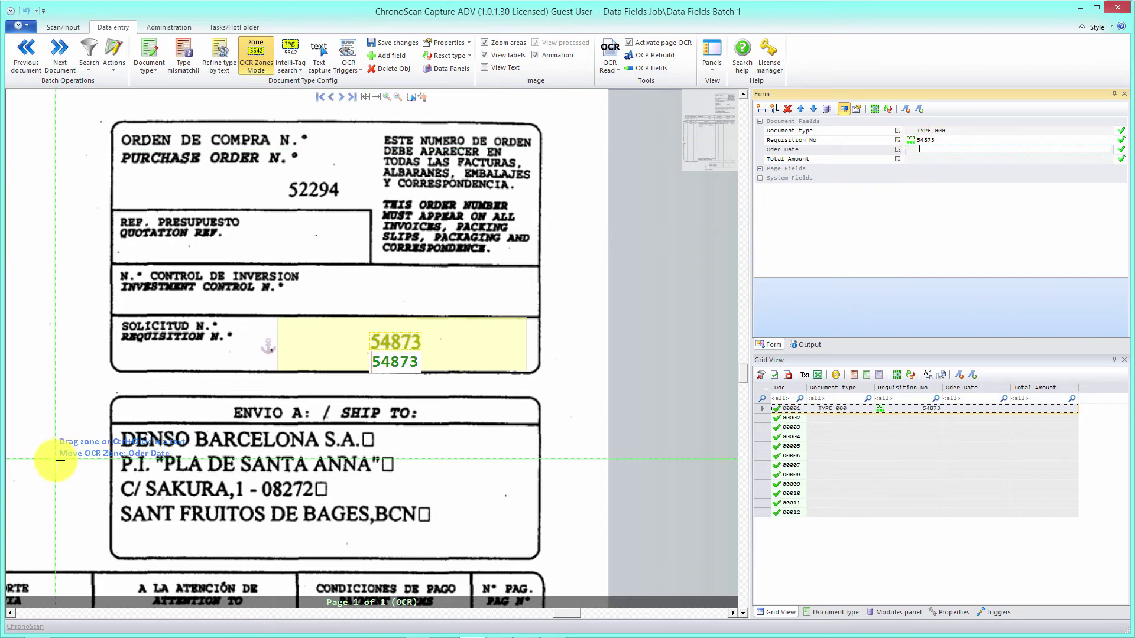
scroll(494, 337, down, 3)
scroll(148, 377, left, 5)
drag(147, 378, 408, 295)
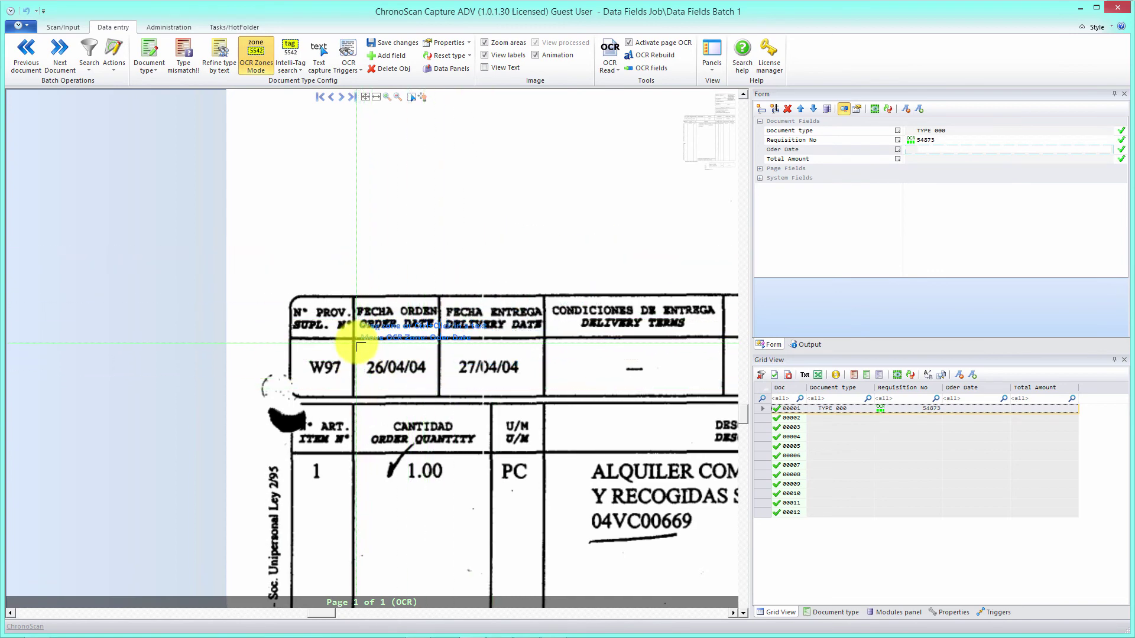
drag(355, 347, 437, 389)
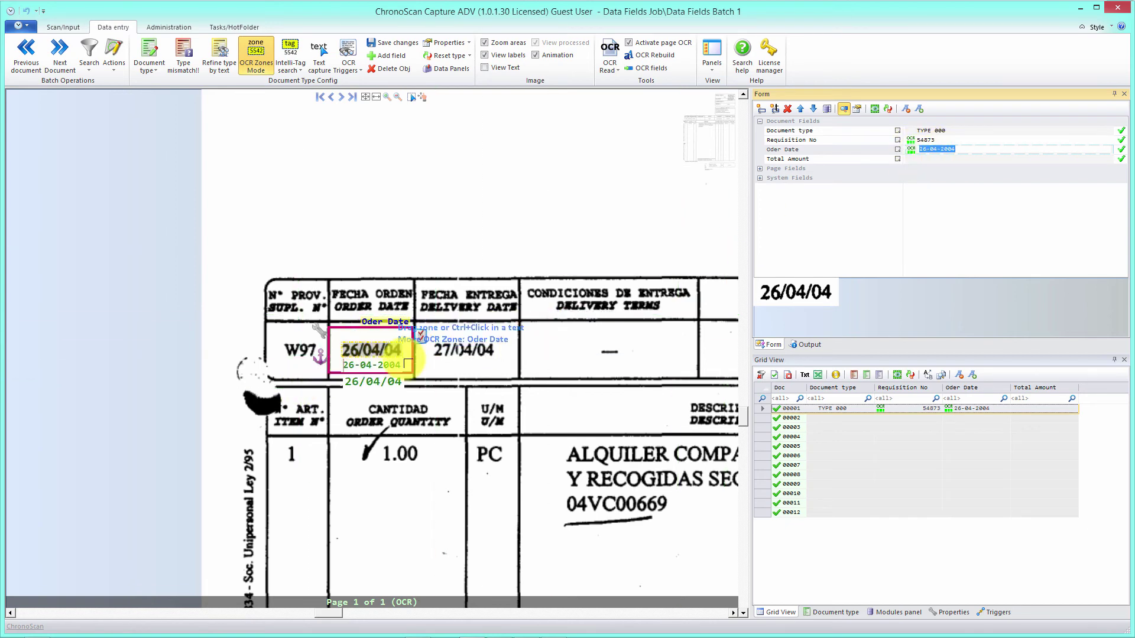
click(961, 149)
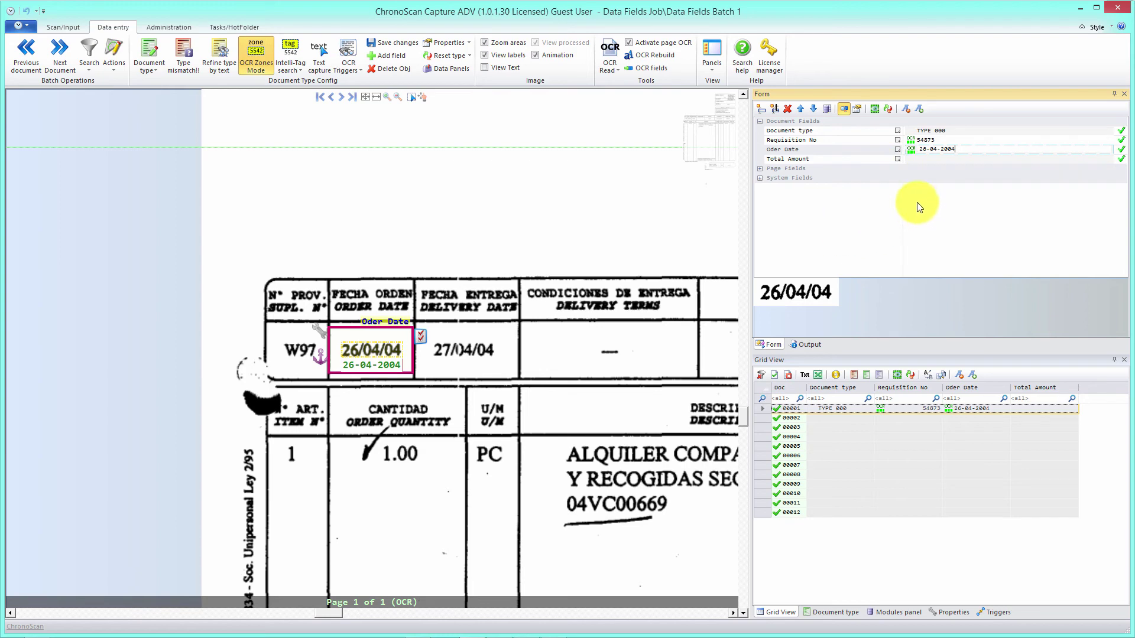
Draw the Total Amount OCR zone around the amount beside EUR in the total box at the page's end.
click(921, 159)
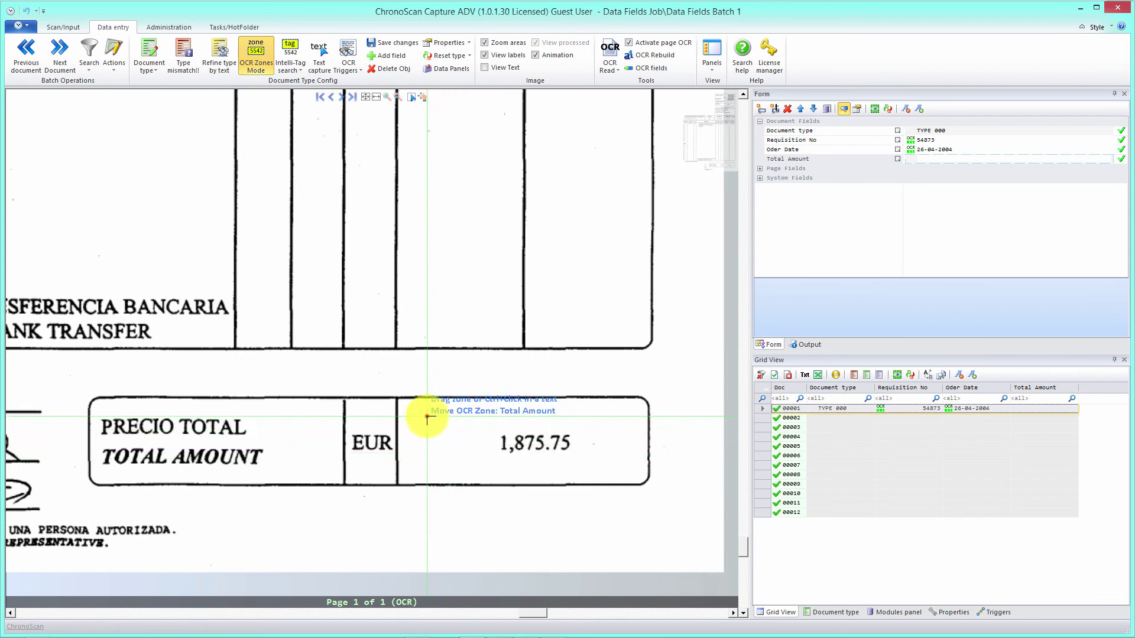
drag(427, 417, 644, 475)
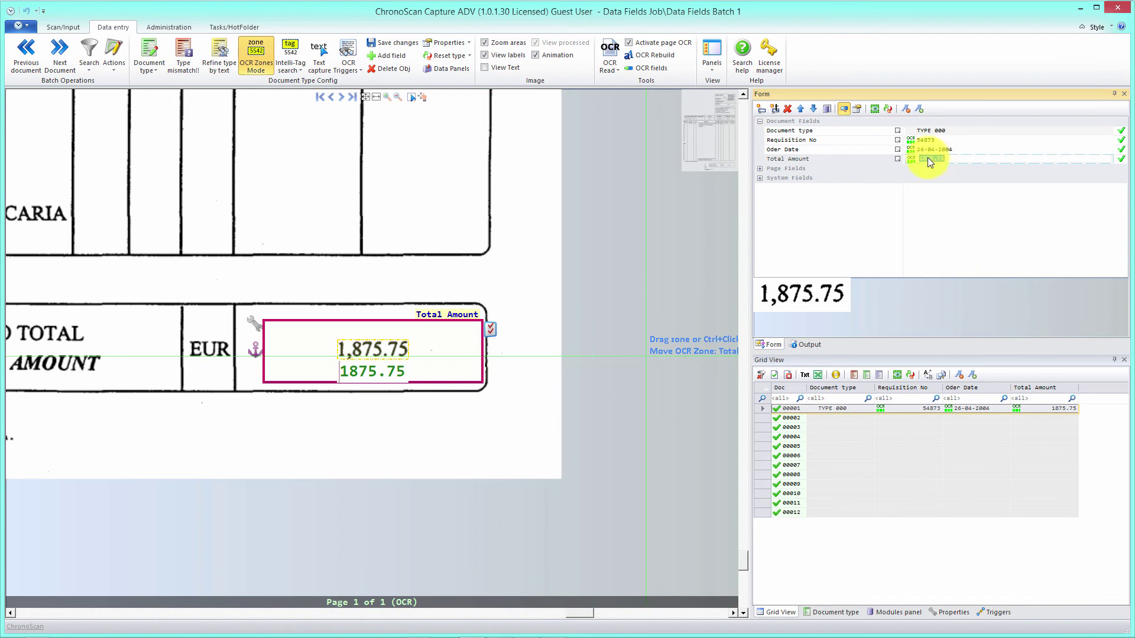
scroll(608, 286, up, 1)
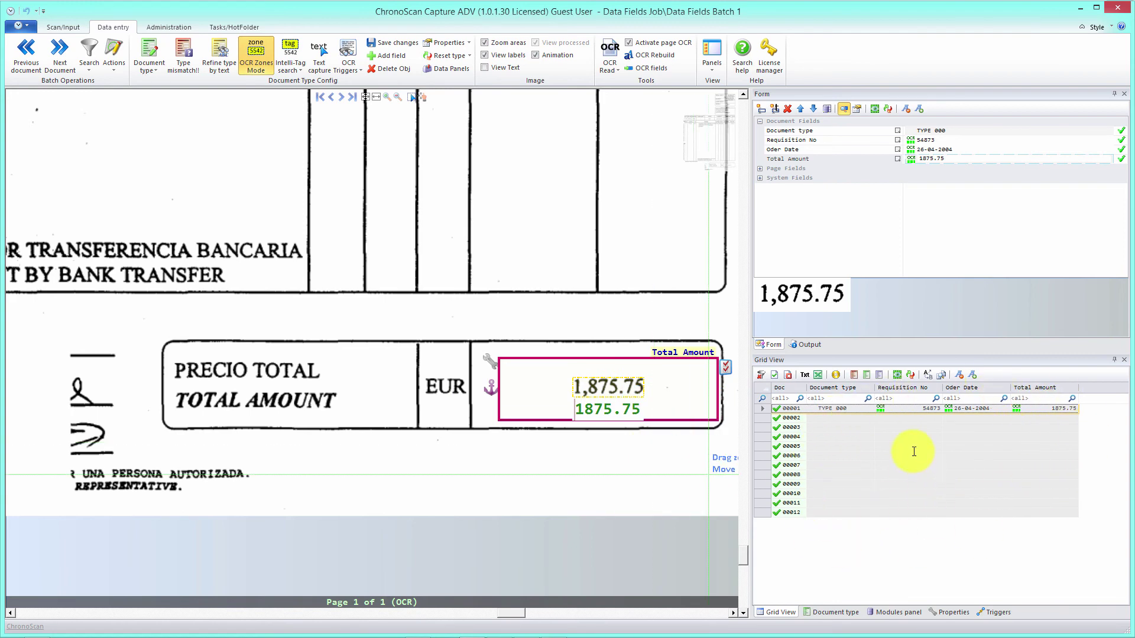
Return to the batch's document overview and show the Form and Grid View panels beside it.
click(65, 26)
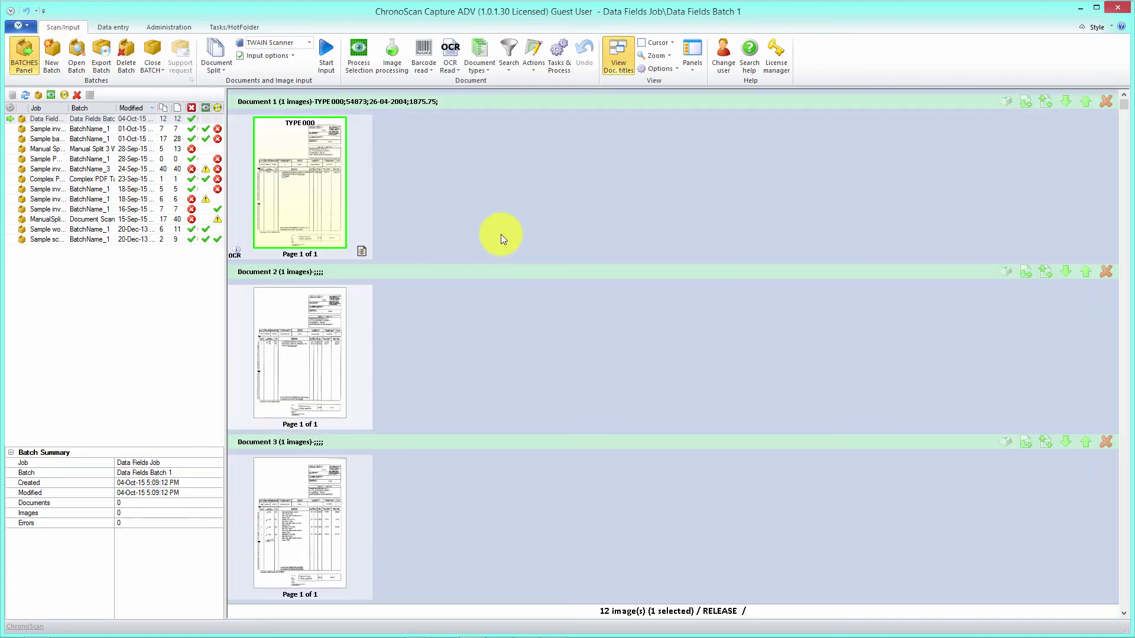
click(693, 66)
click(700, 79)
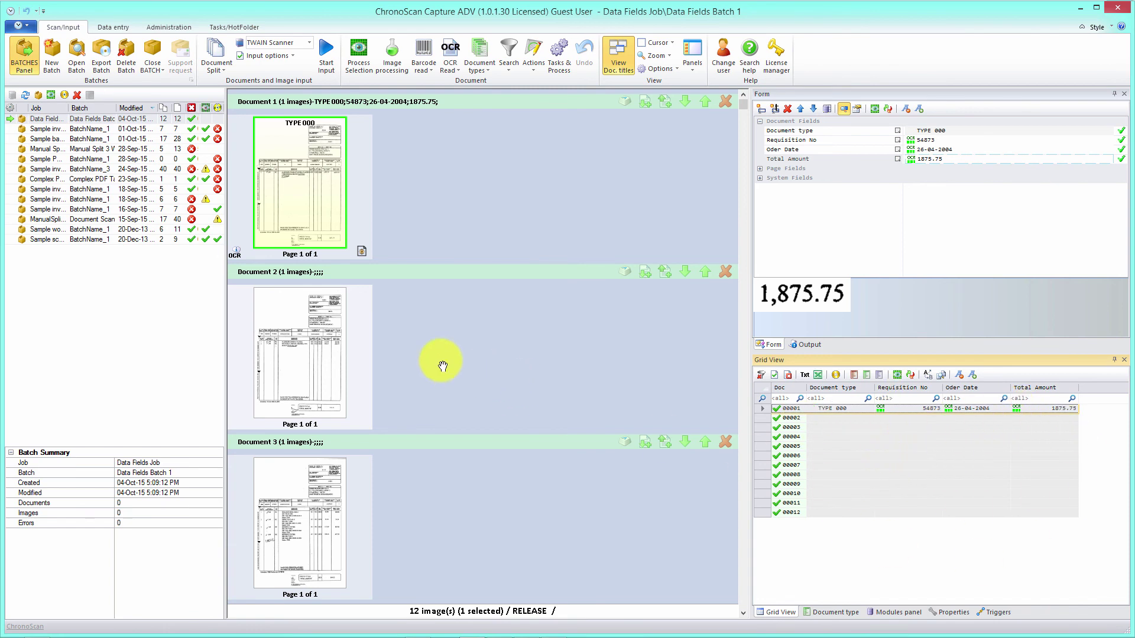
Select all documents in the batch and process them with Deskew document, Image OCR, OCR Triggers, Type Detection and Read Fields enabled.
right_click(296, 166)
click(338, 190)
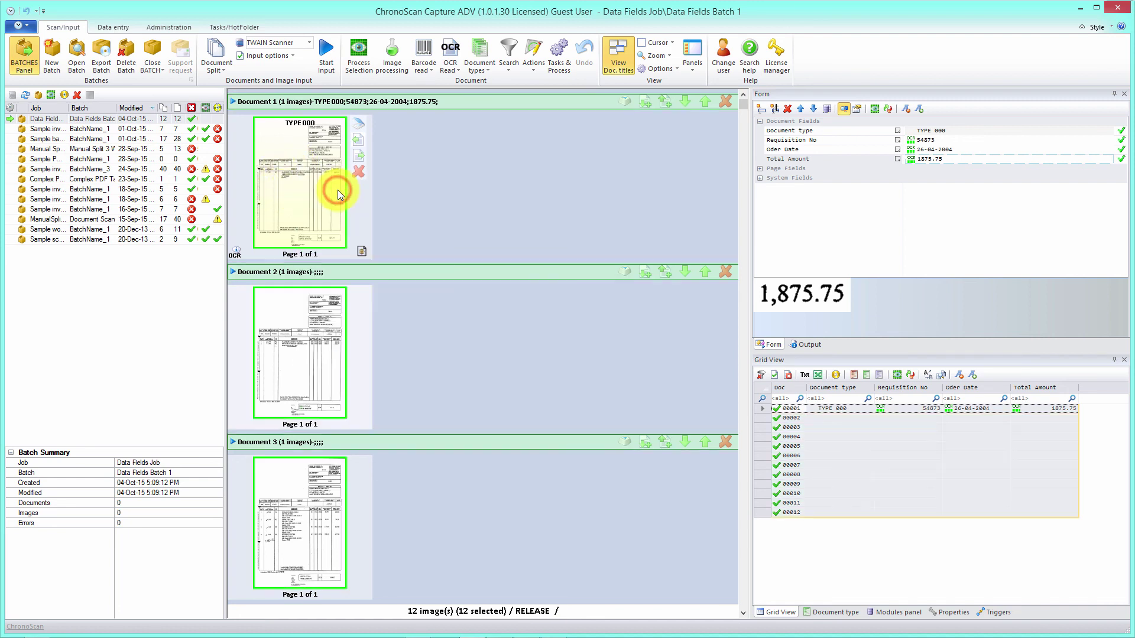
click(352, 59)
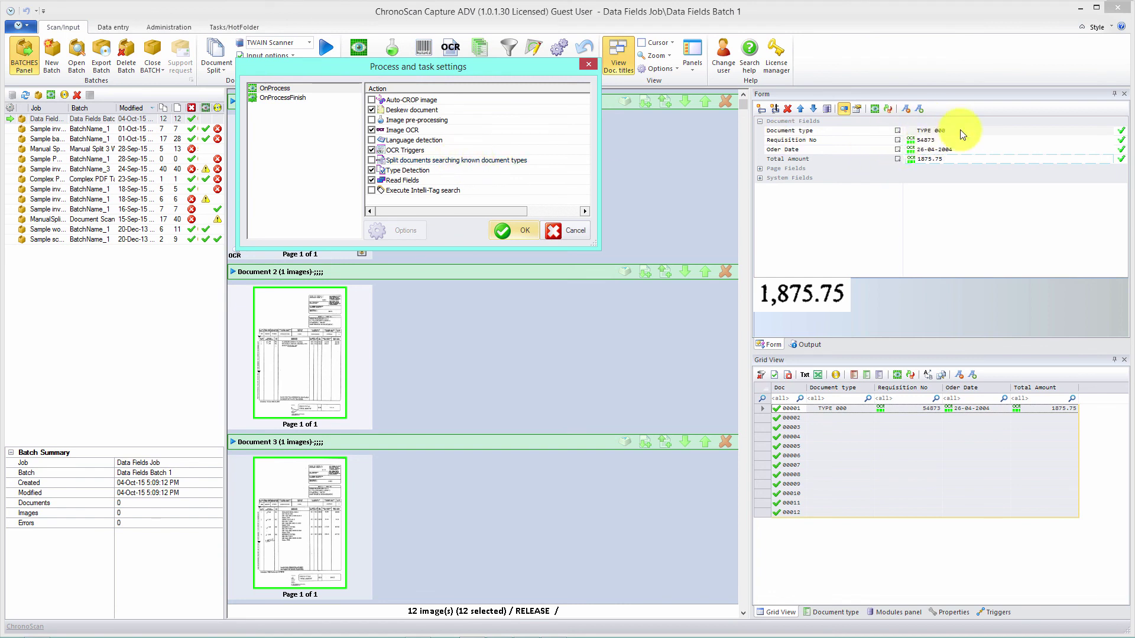
click(372, 180)
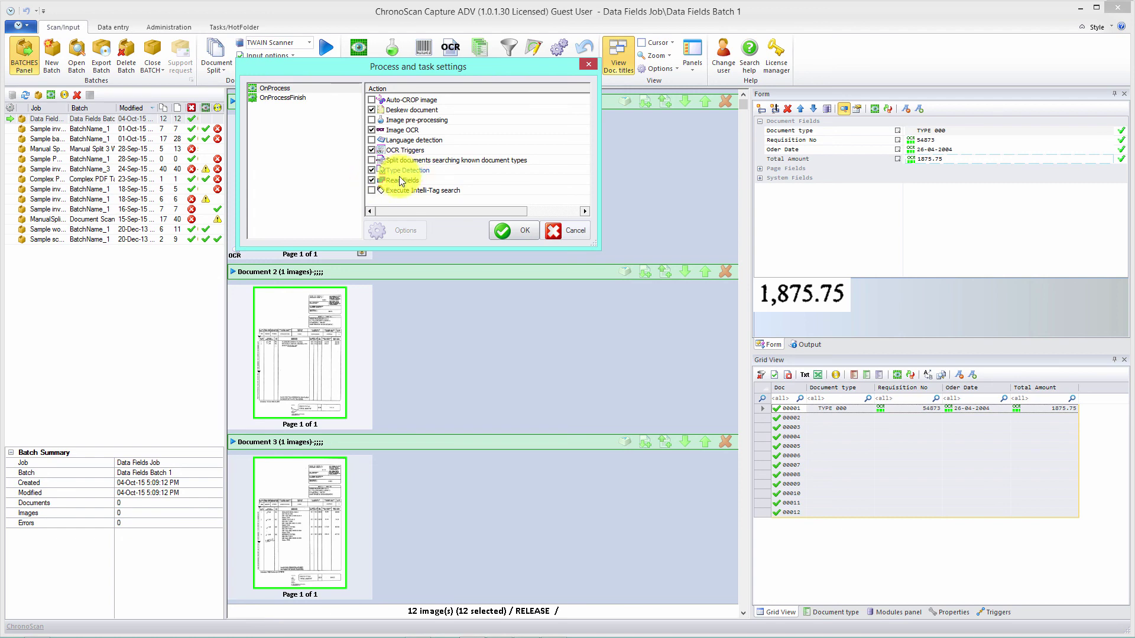
click(519, 236)
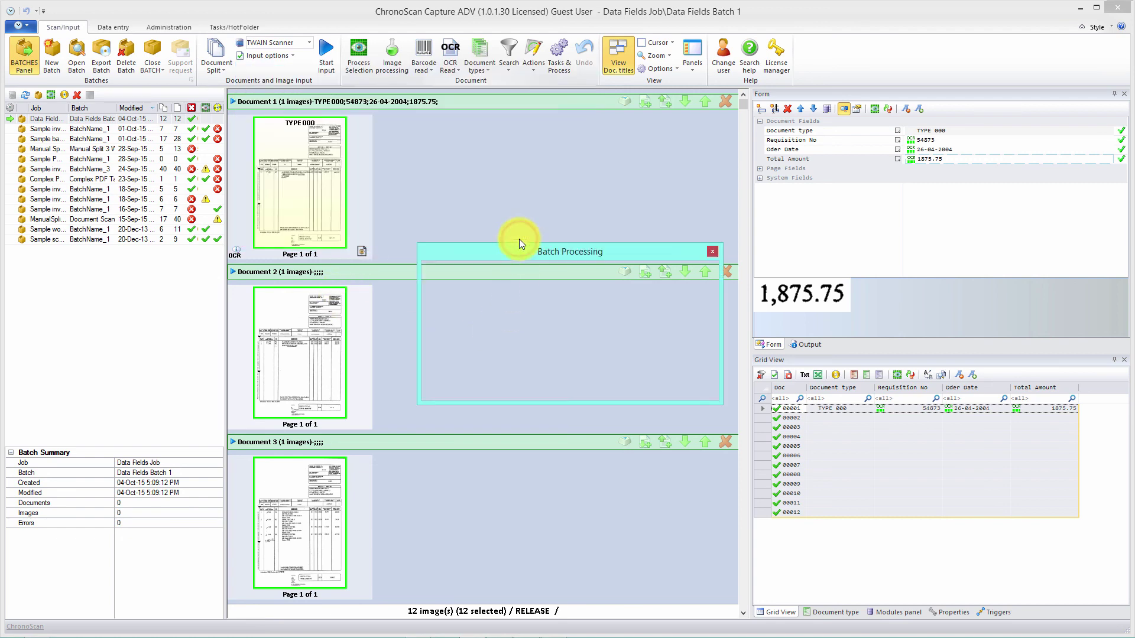